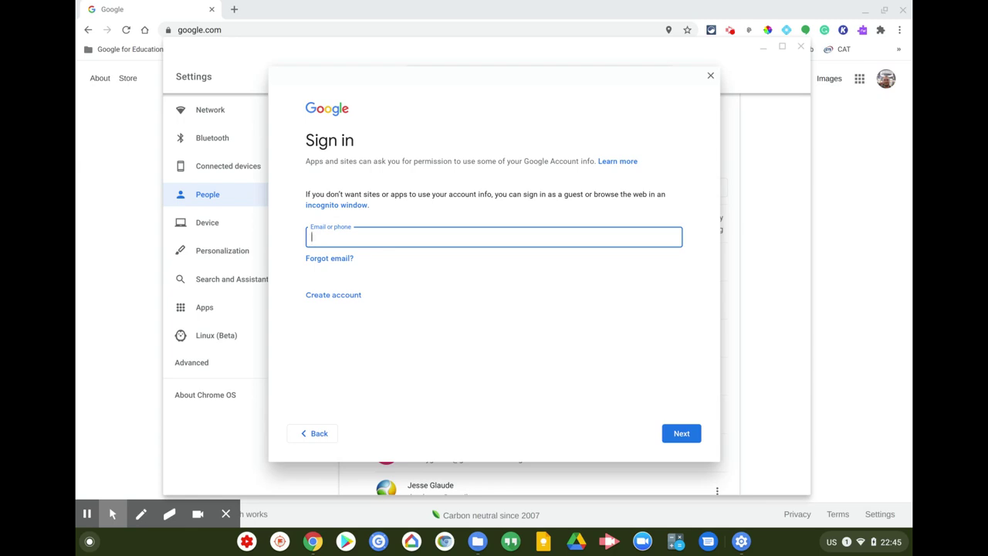
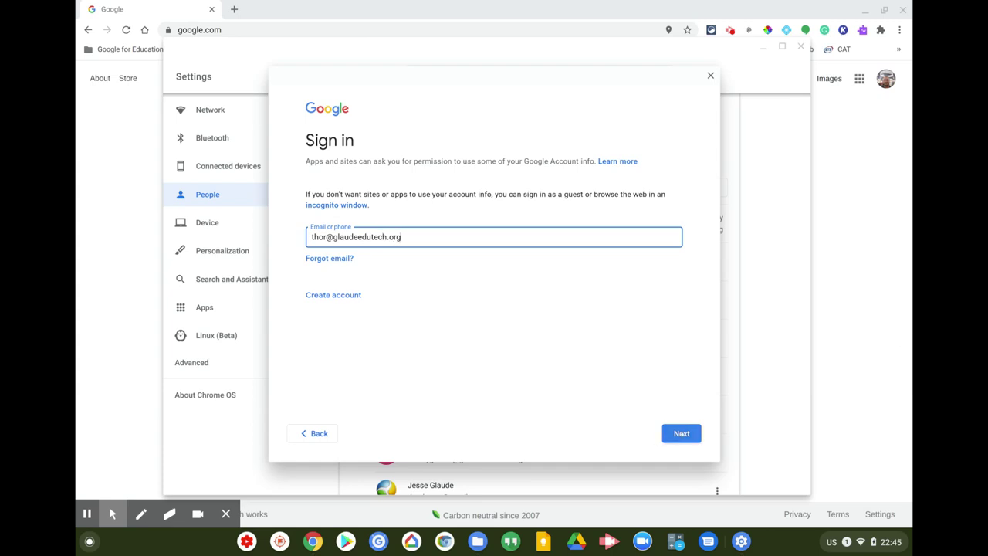
# - Enter the student's school email and account password in the add-account sign-in, correcting a typo, and submit
pyautogui.click(682, 433)
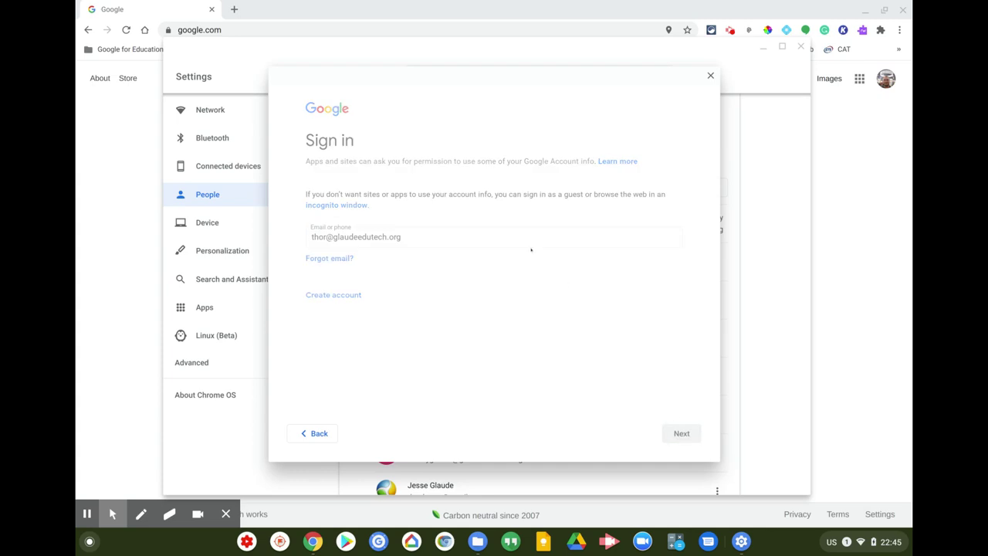
pyautogui.click(392, 218)
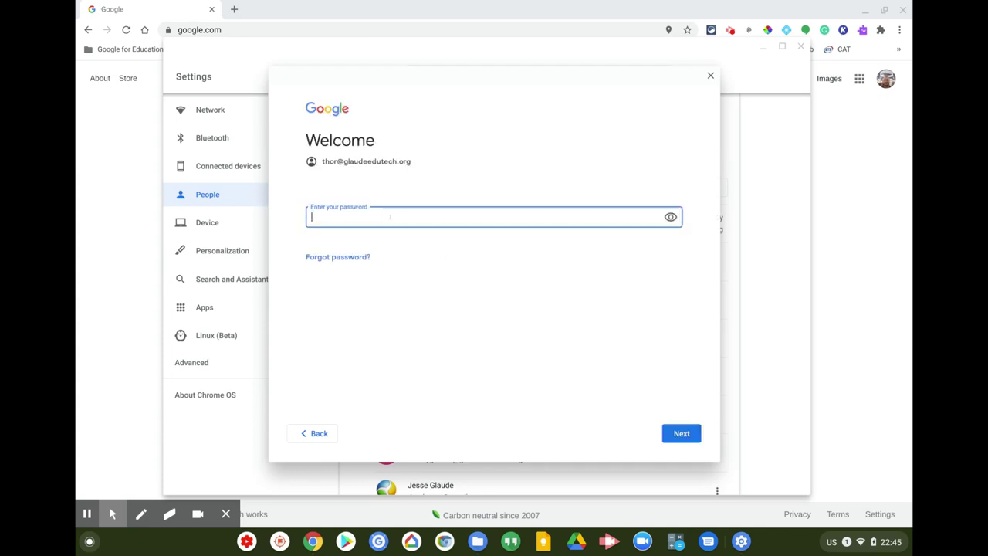
pyautogui.write('****')
pyautogui.press('BackSpace')
pyautogui.press('BackSpace')
pyautogui.press('BackSpace')
pyautogui.write('***********')
pyautogui.click(688, 435)
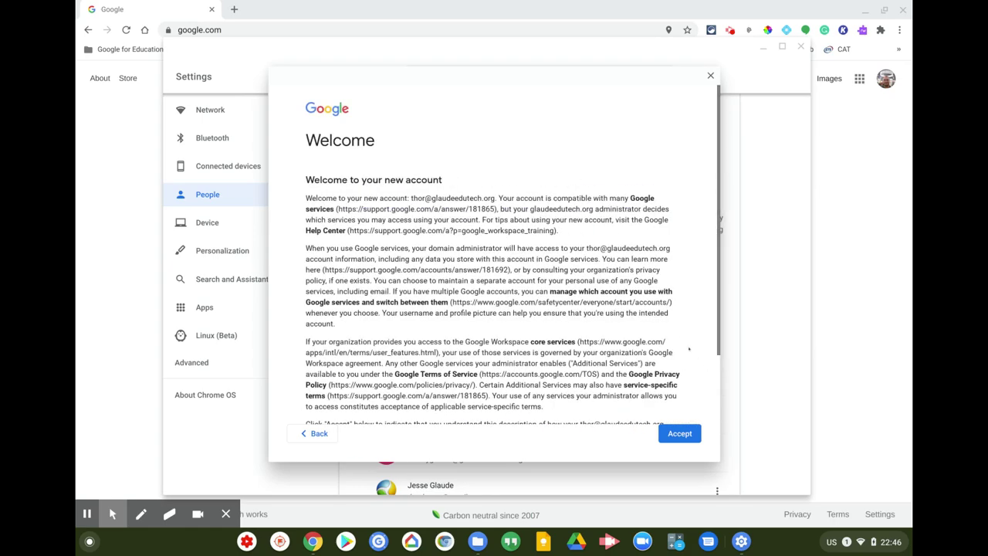
# - Review and accept the new account's welcome page and Google terms, then close Settings
pyautogui.scroll(-3, 697, 361)
pyautogui.scroll(3, 698, 362)
pyautogui.scroll(-3, 494, 255)
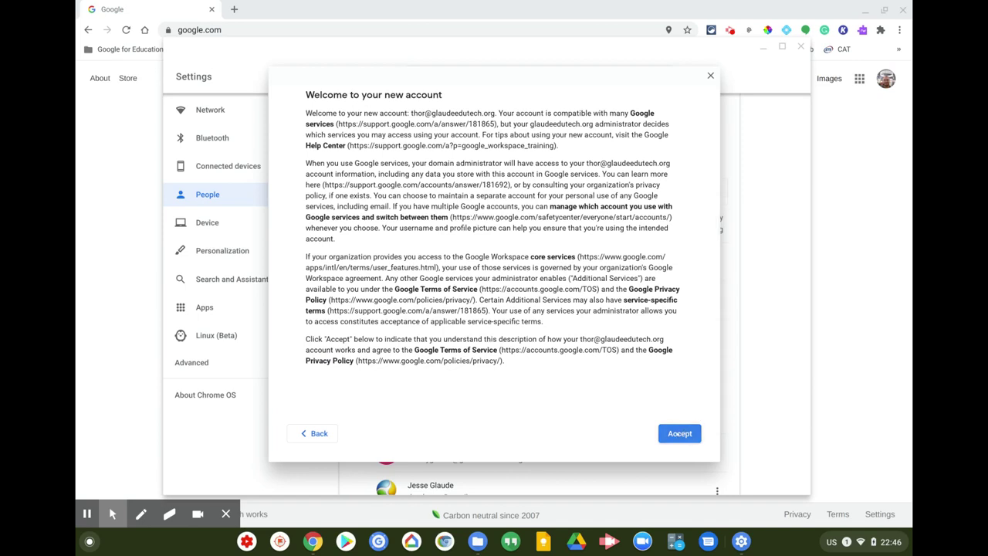
pyautogui.scroll(3, 651, 397)
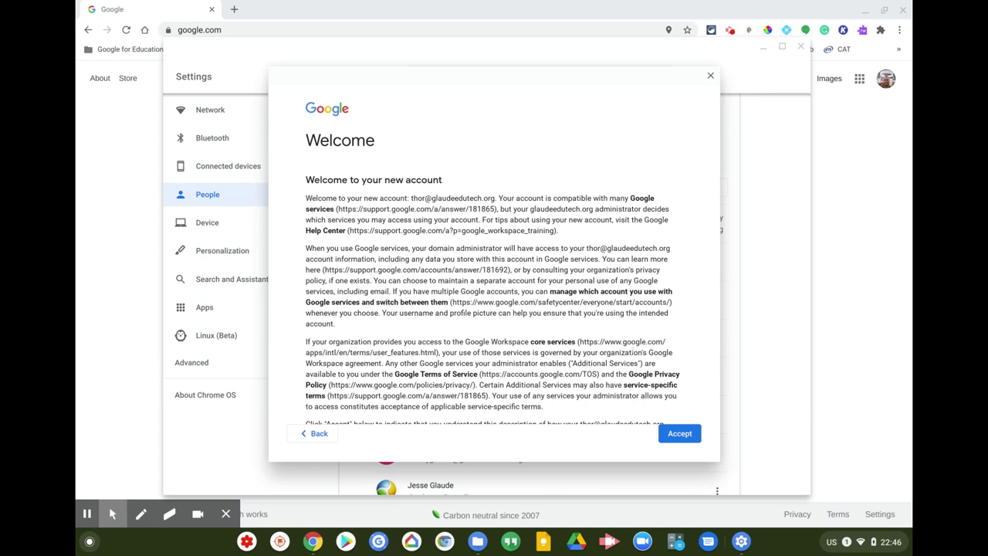
pyautogui.scroll(-3, 637, 351)
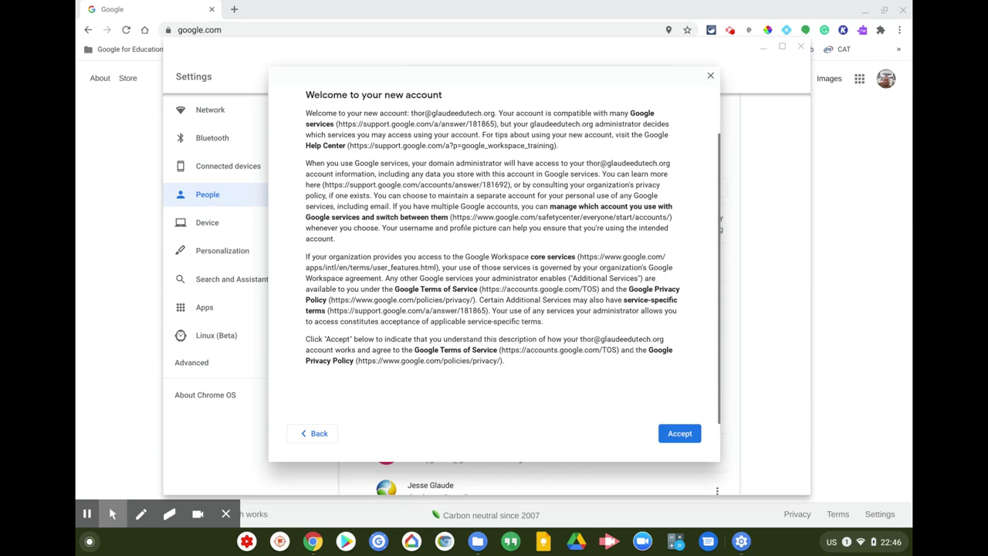
pyautogui.scroll(3, 634, 350)
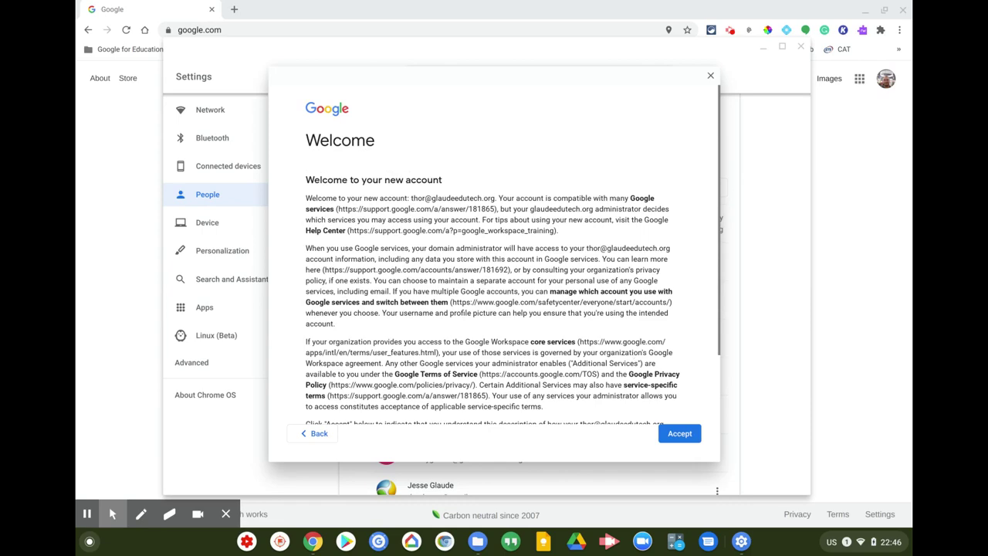
pyautogui.click(677, 435)
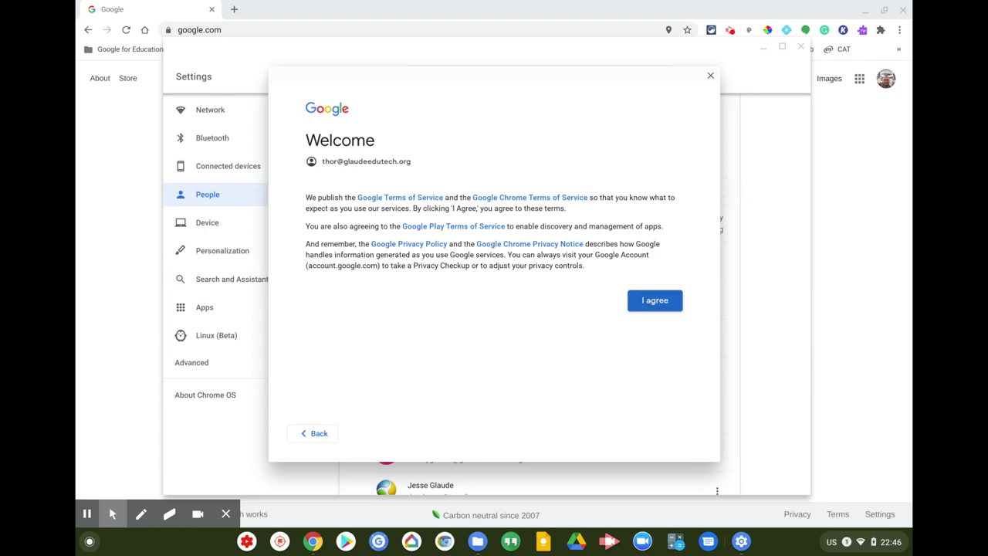
pyautogui.click(654, 301)
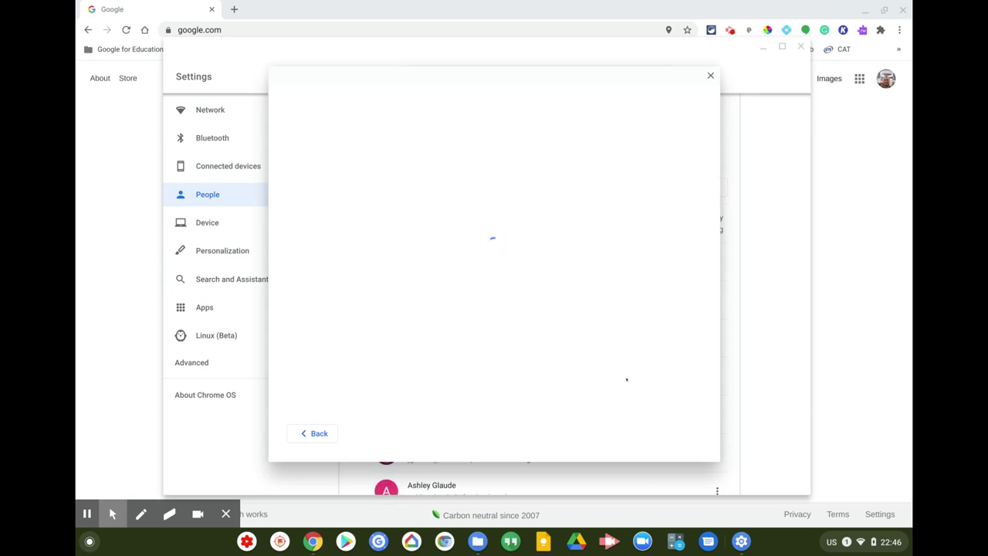
pyautogui.click(801, 48)
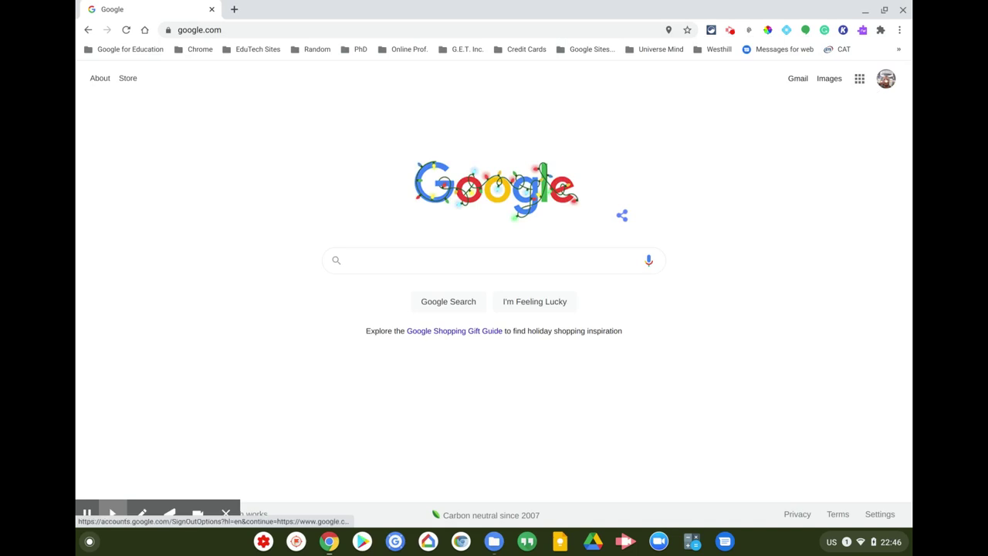
# - Reload the Google homepage and choose the student's school account from the avatar account list
pyautogui.click(886, 78)
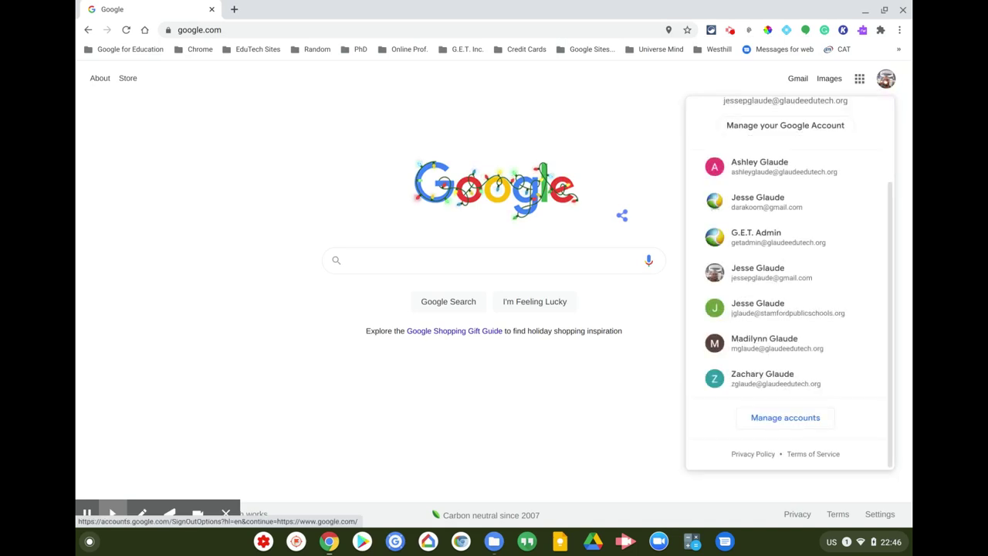
pyautogui.scroll(3, 822, 294)
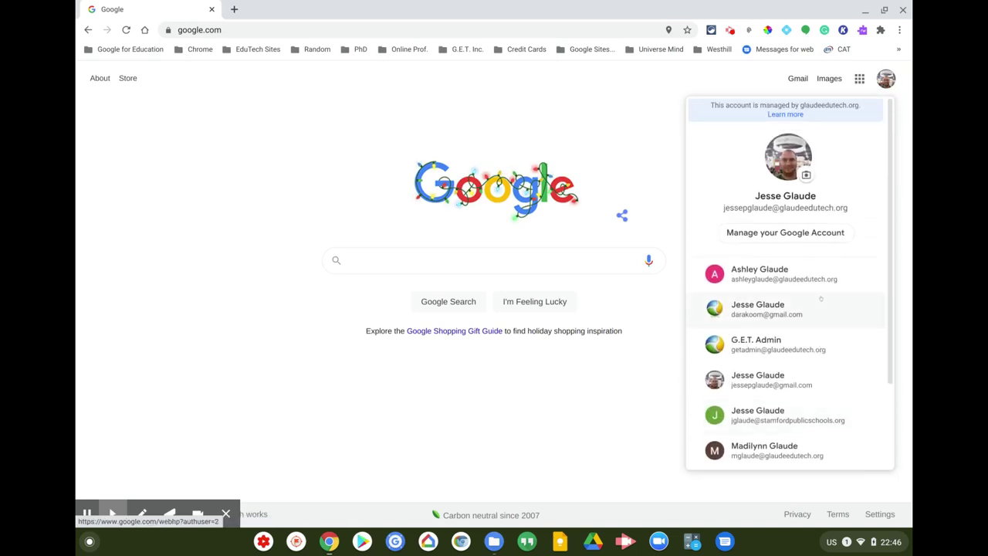
pyautogui.scroll(-3, 821, 296)
pyautogui.click(251, 60)
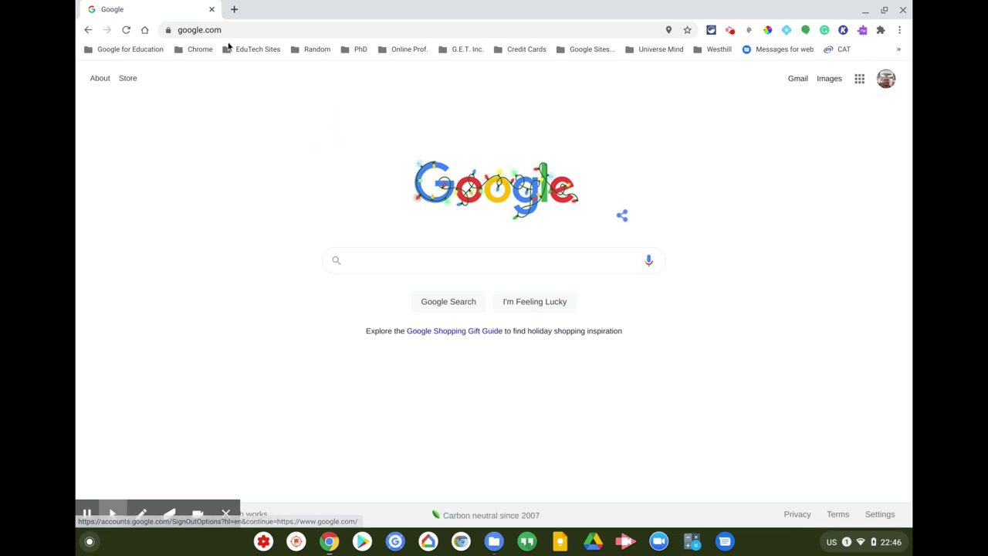
pyautogui.click(128, 31)
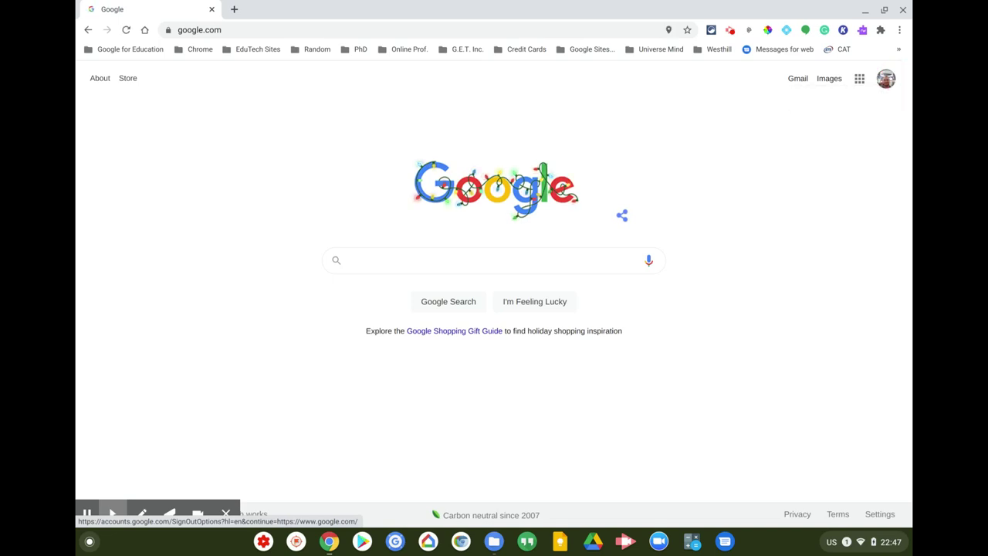
pyautogui.click(886, 79)
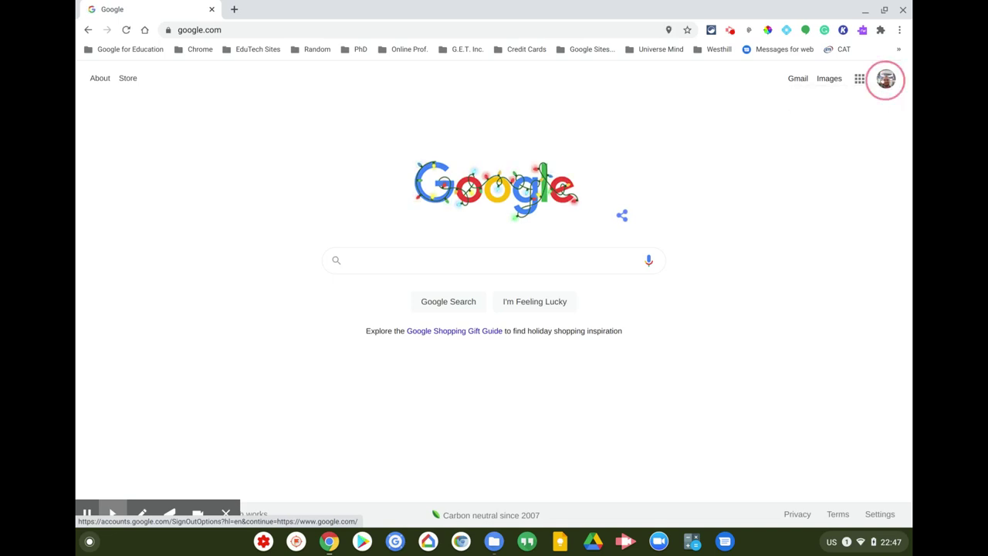
pyautogui.scroll(-1, 827, 333)
pyautogui.scroll(-3, 827, 332)
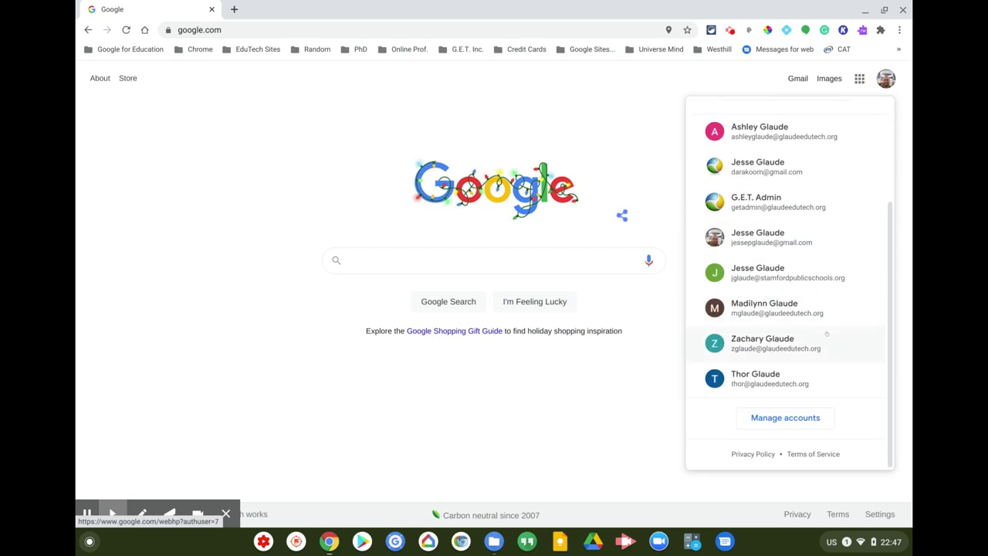
pyautogui.click(767, 378)
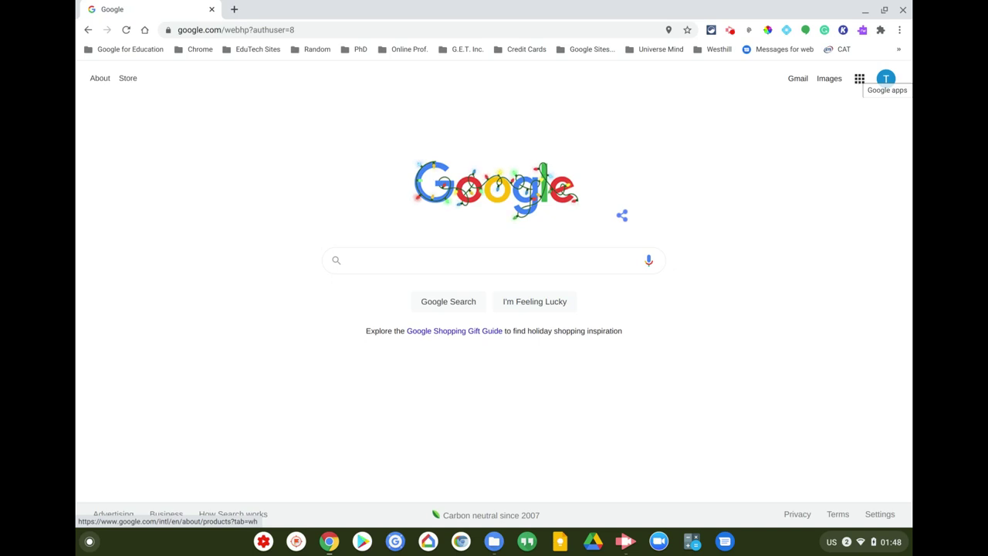
# - Launch Google Classroom from the Google apps grid in a new tab
pyautogui.click(860, 78)
pyautogui.scroll(-2, 801, 139)
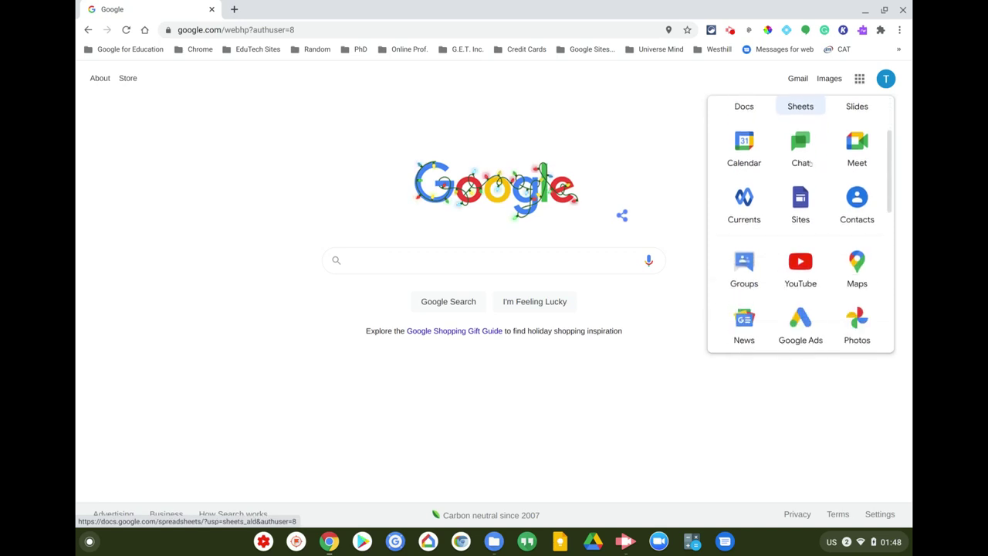
pyautogui.scroll(-1, 809, 162)
pyautogui.scroll(3, 811, 166)
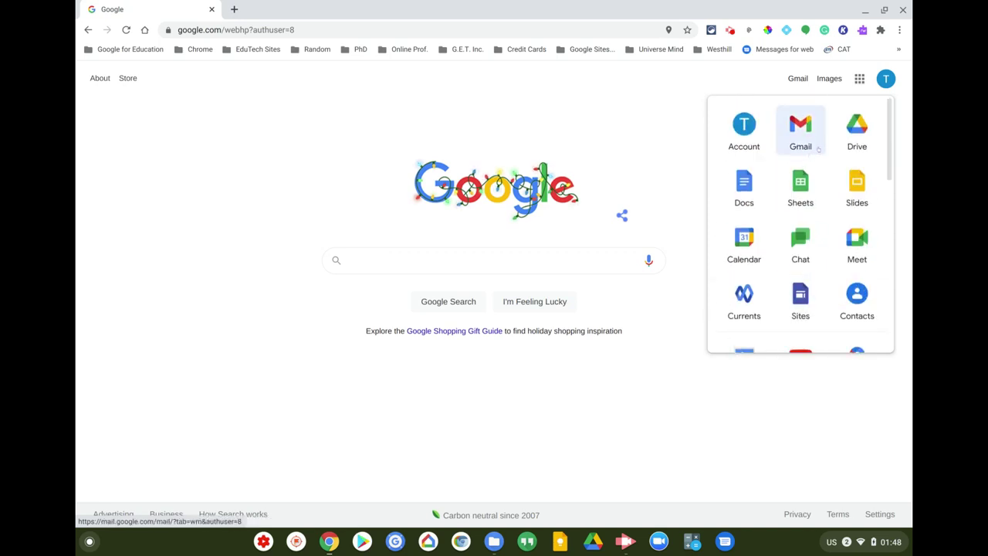
pyautogui.scroll(-3, 810, 186)
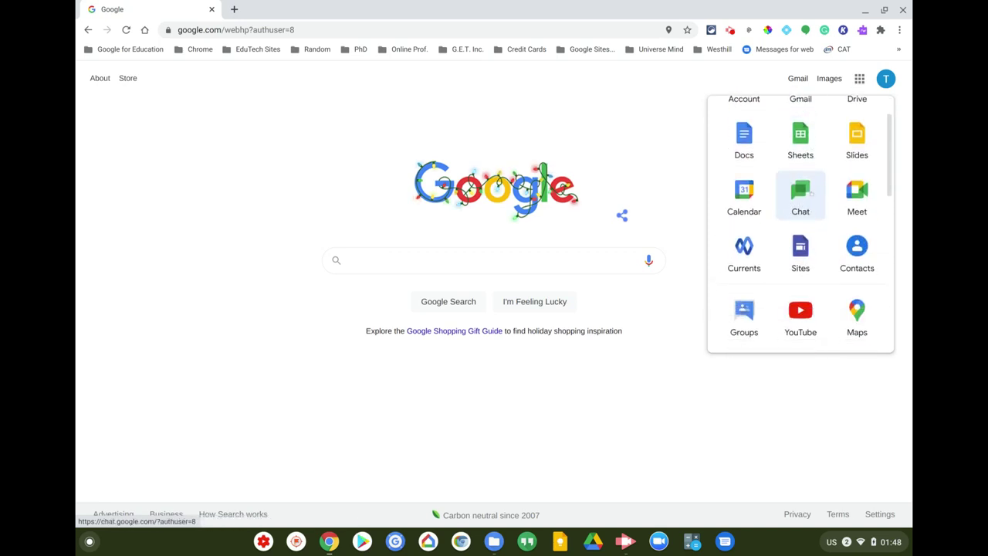
pyautogui.scroll(-8, 811, 197)
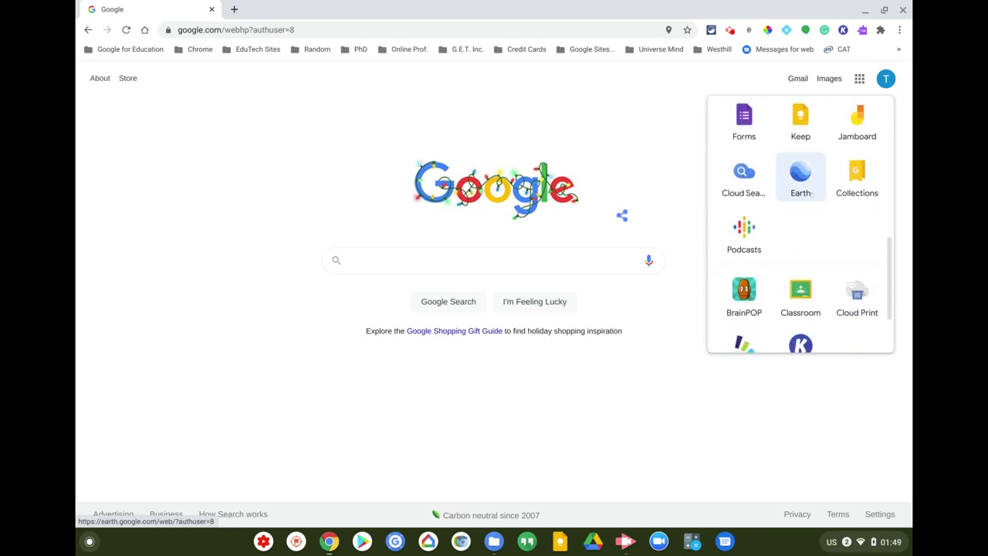
pyautogui.click(801, 204)
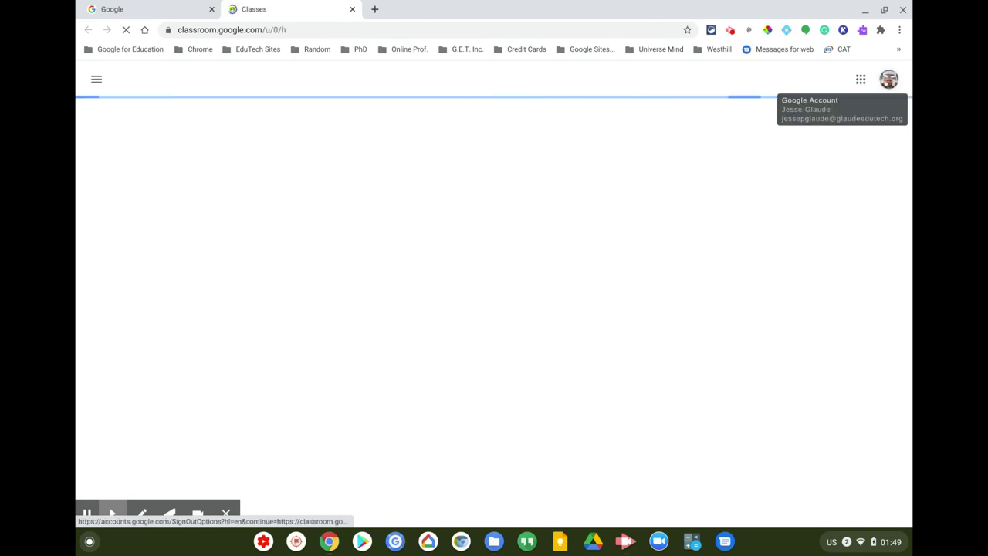
# - Reopen Classroom under the student's account and close the other account's Classroom tab
pyautogui.click(889, 80)
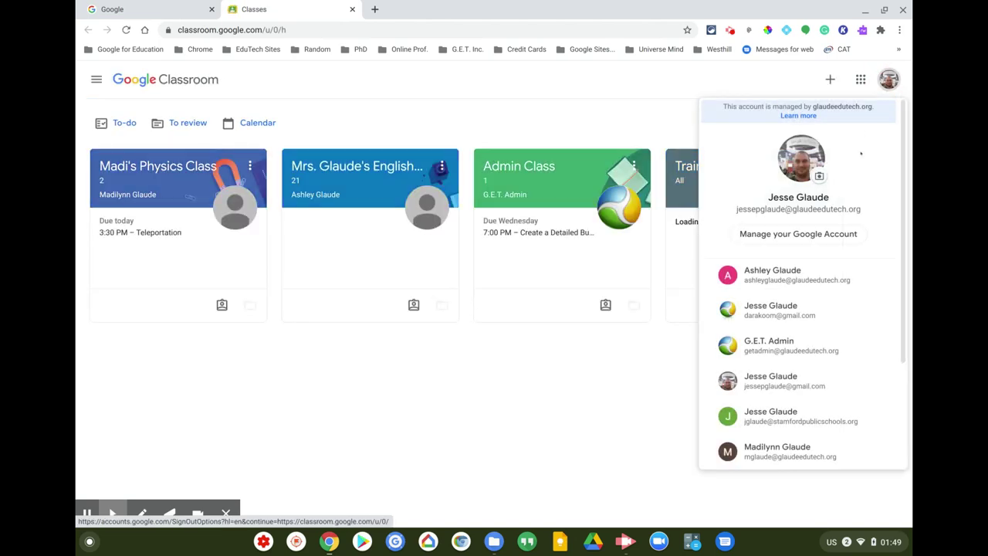
pyautogui.scroll(-3, 786, 412)
pyautogui.click(707, 377)
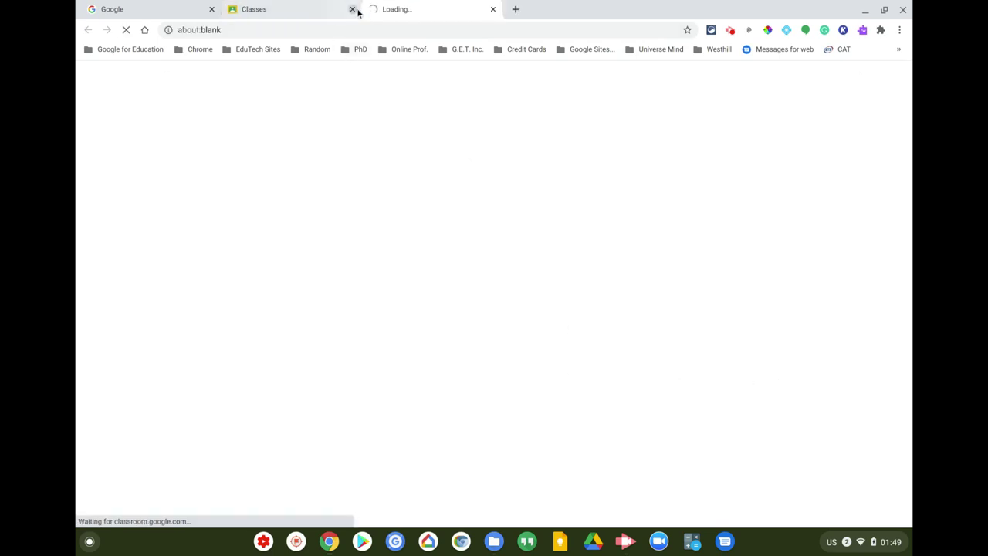
pyautogui.click(352, 10)
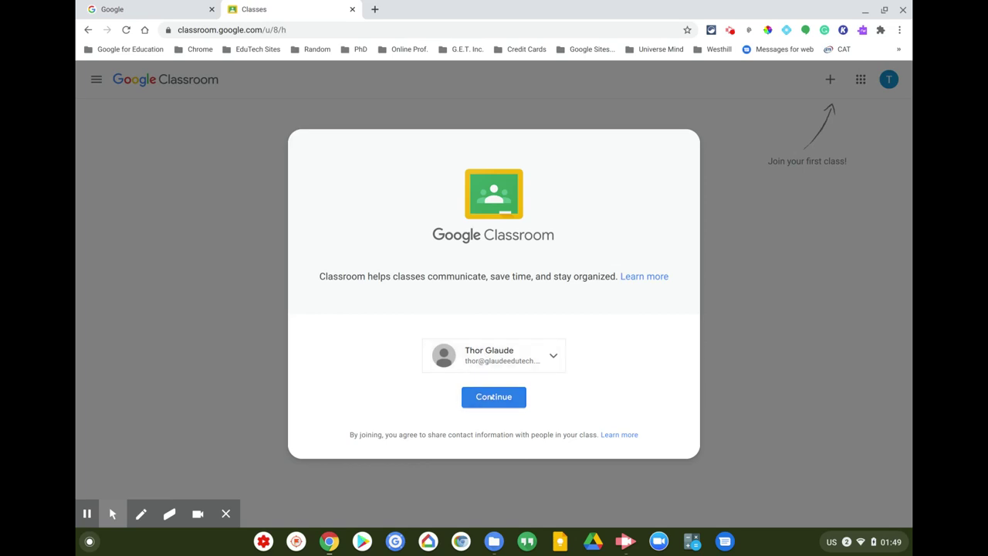
# - Continue into Classroom and pick the 'I'm a student' role
pyautogui.click(494, 397)
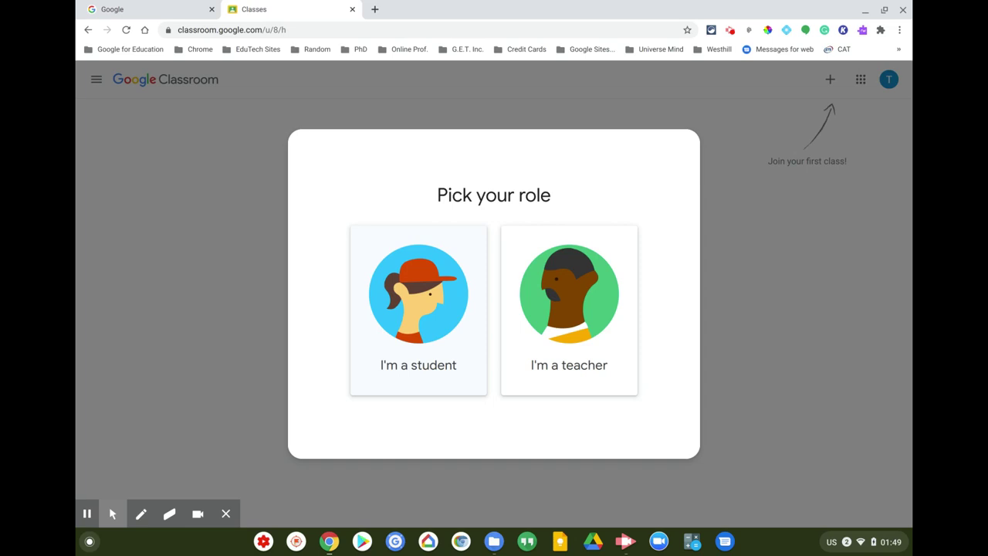
pyautogui.click(411, 368)
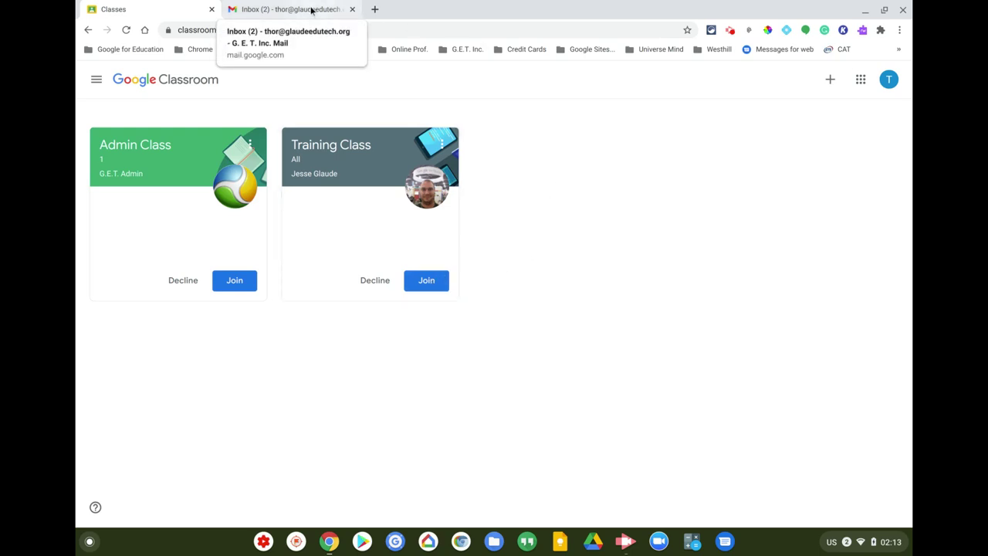
# - In Gmail, dismiss the Get started panel and read the Admin Class 1 invitation email
pyautogui.click(312, 10)
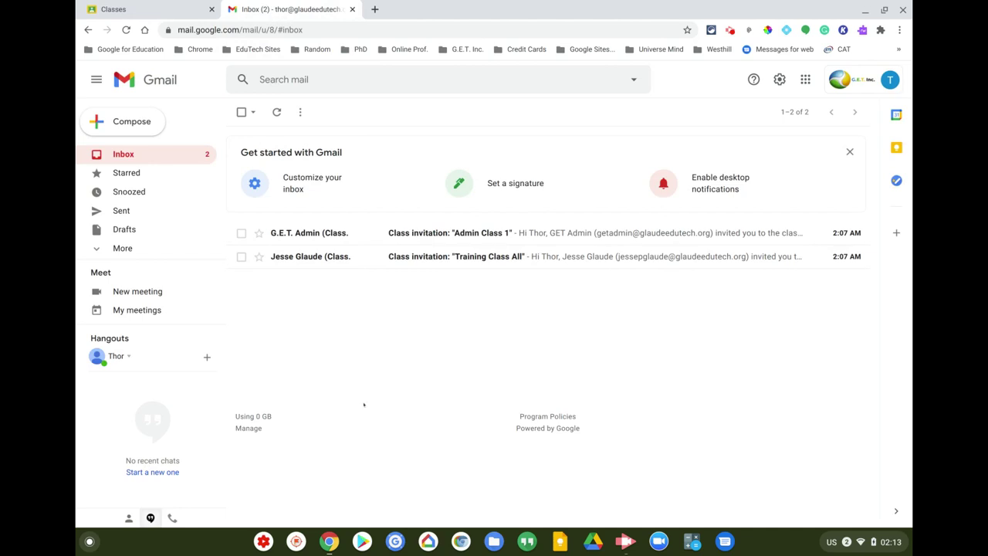
pyautogui.click(851, 151)
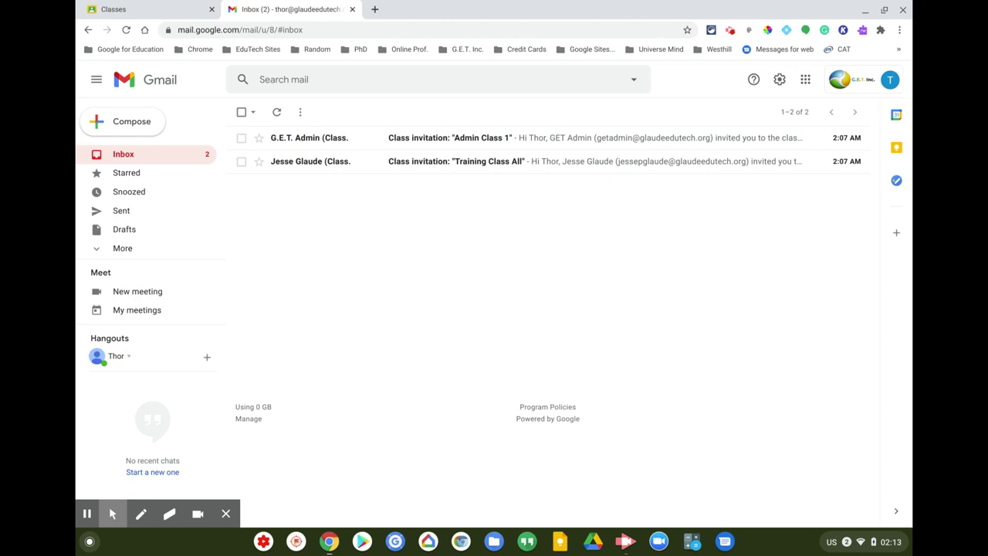
pyautogui.click(322, 138)
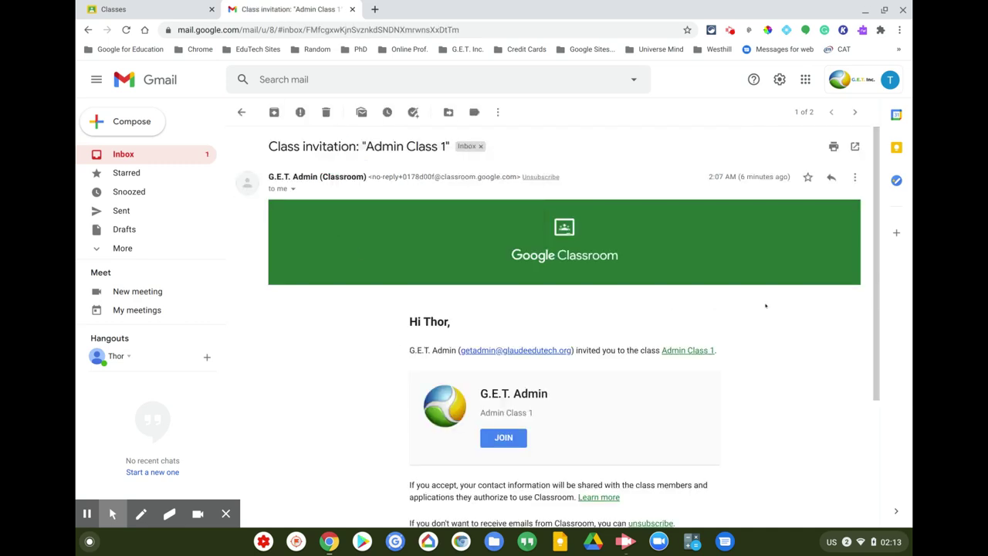
pyautogui.scroll(-2, 770, 308)
pyautogui.scroll(-1, 771, 307)
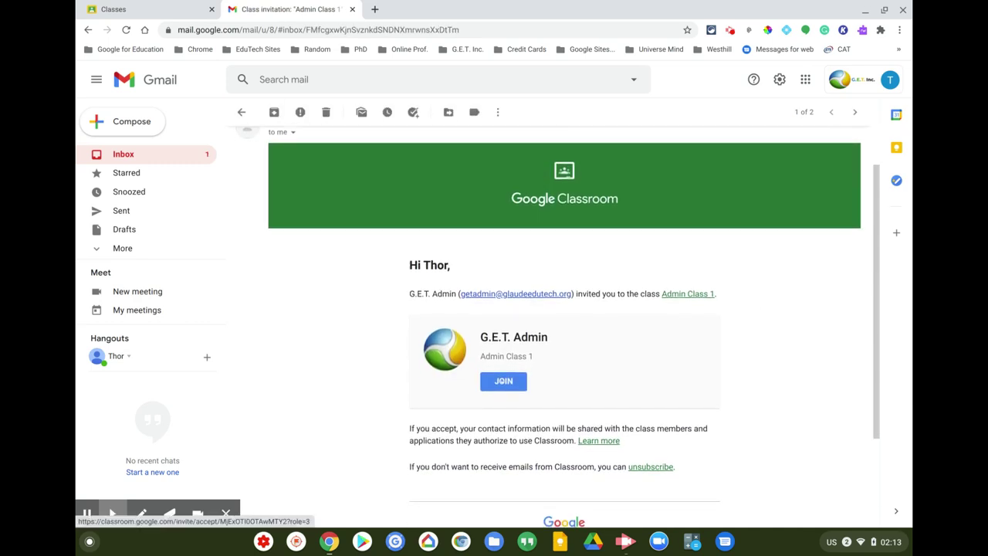
pyautogui.click(240, 112)
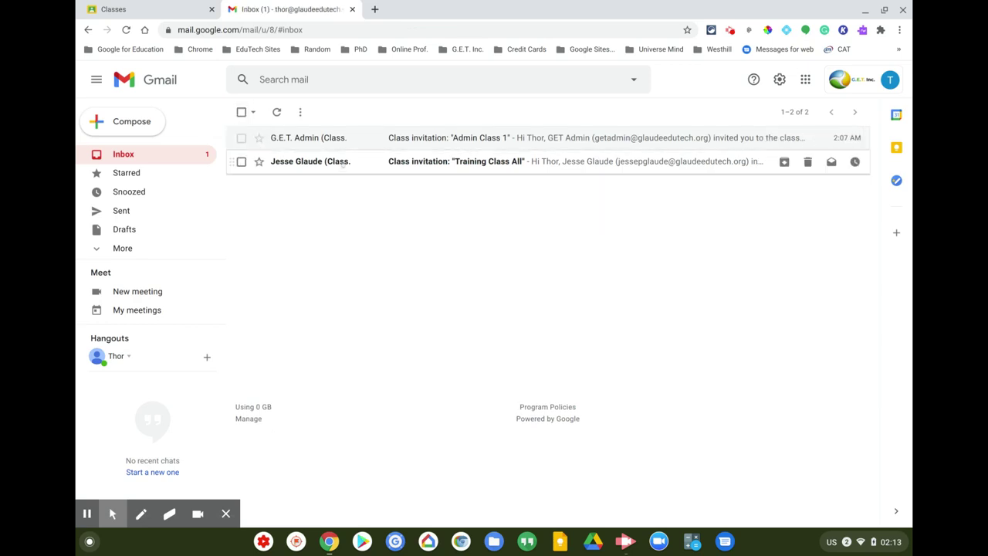
# - Read the Training Class All invitation email, then return to the Classroom tab
pyautogui.click(342, 163)
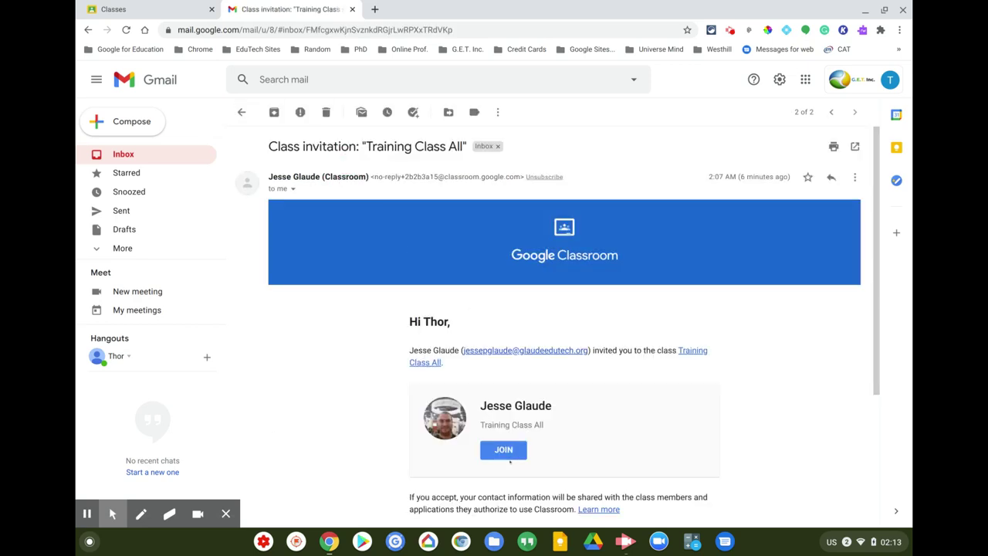
pyautogui.click(240, 112)
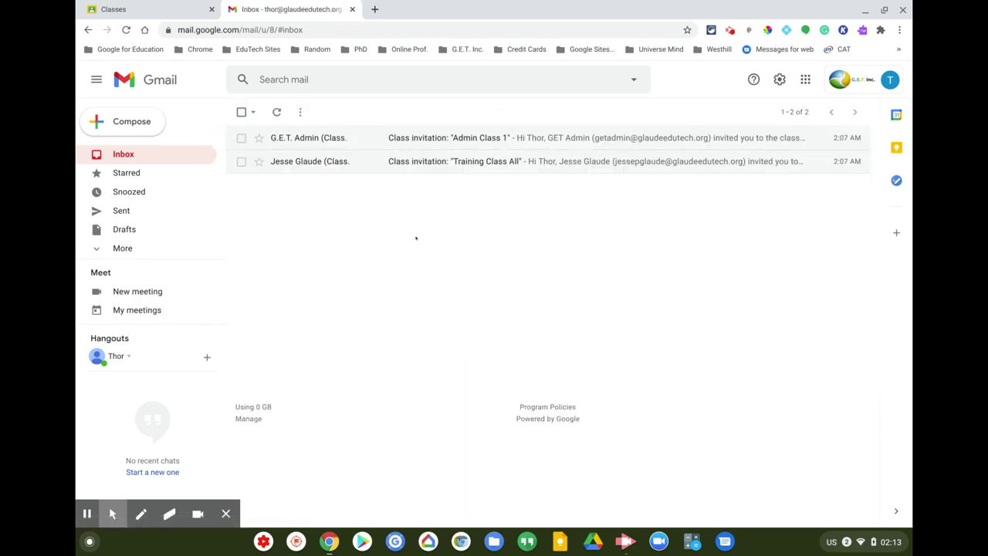
pyautogui.click(149, 13)
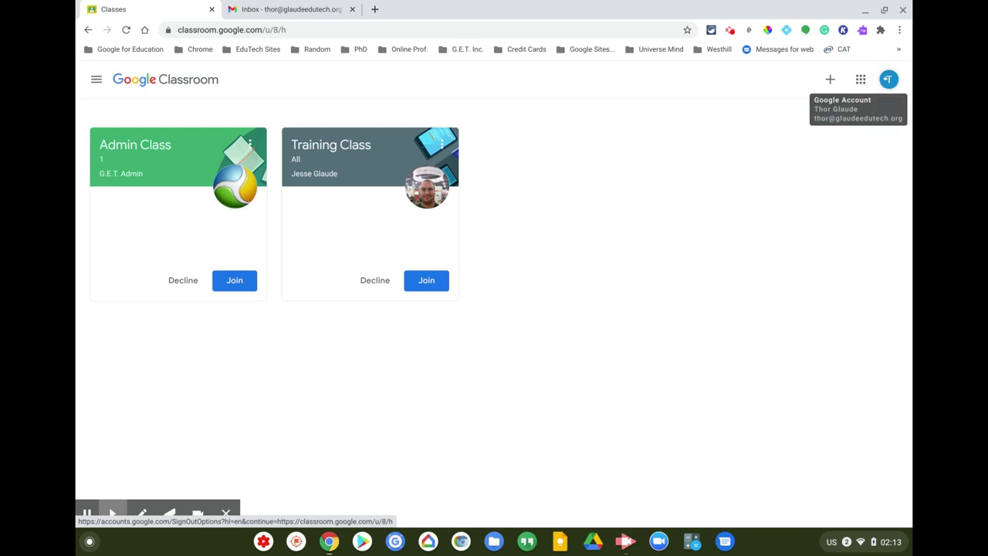
# - Join the English class by pasting the teacher's class code into the Join class page
pyautogui.click(830, 79)
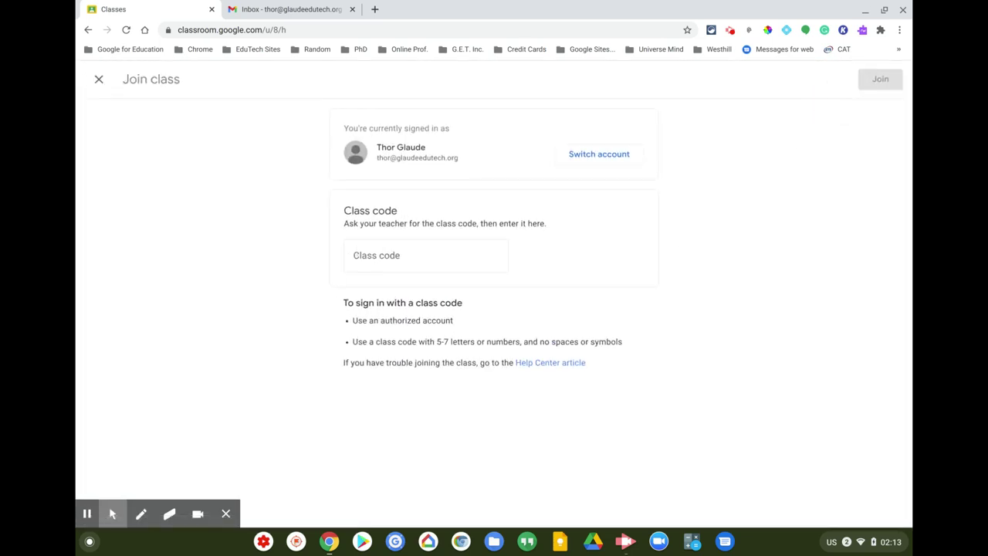
pyautogui.click(369, 254)
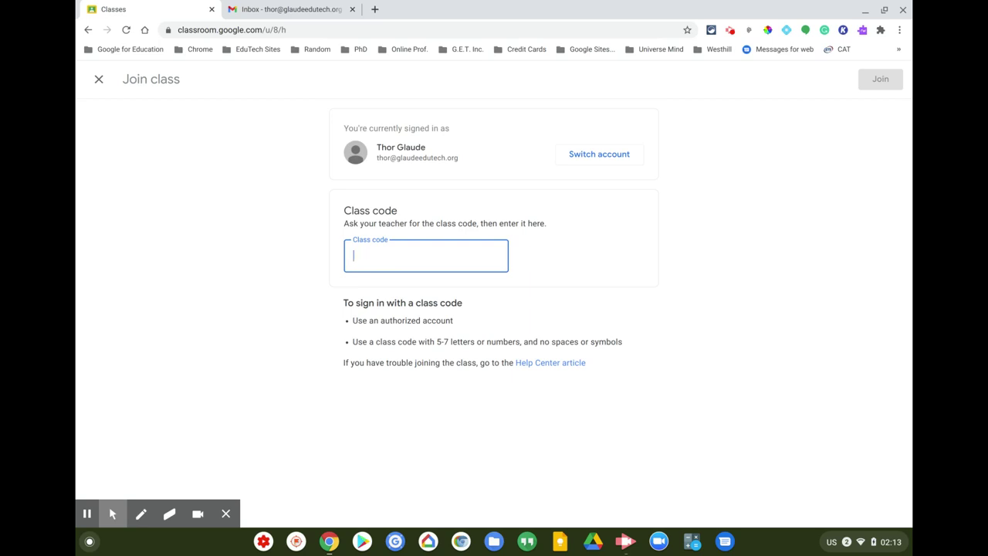
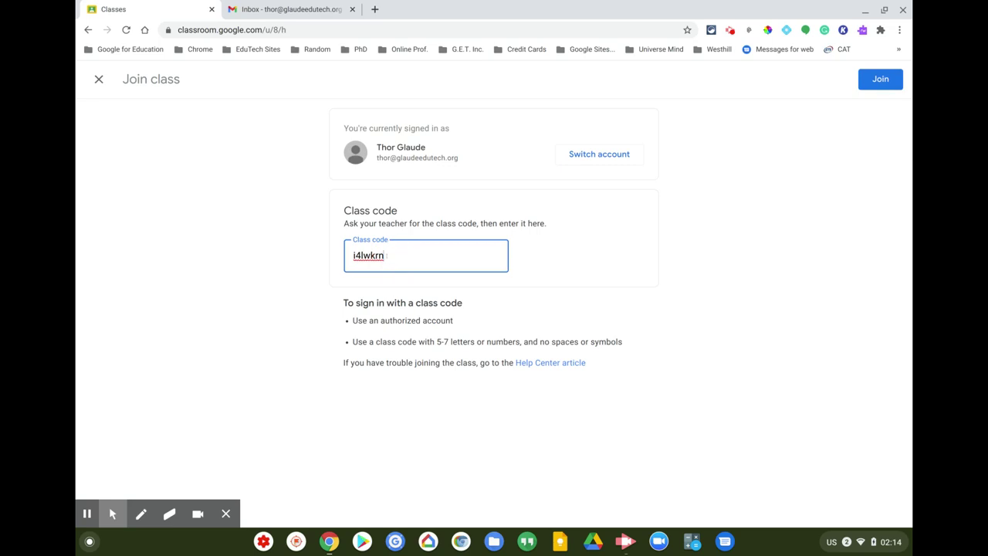
pyautogui.click(873, 81)
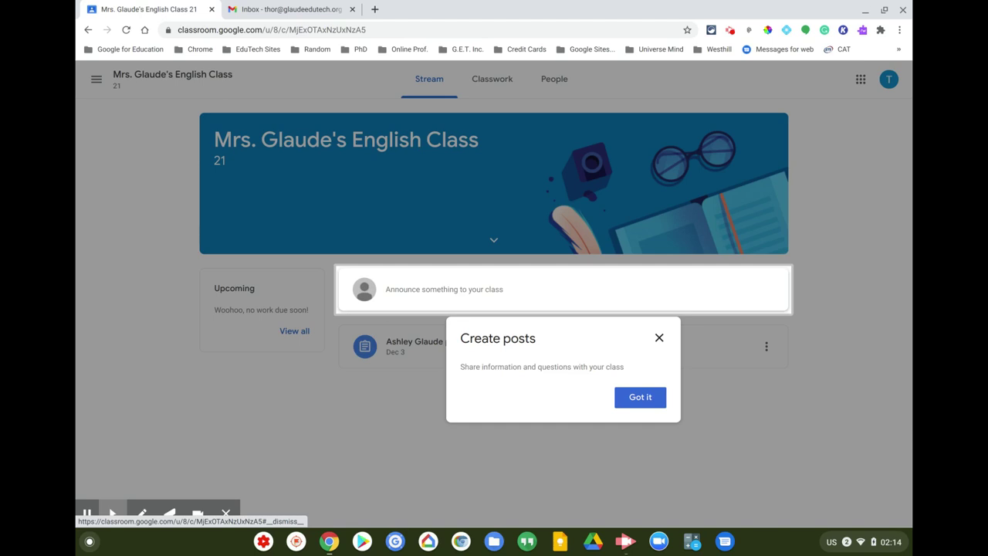
# - Dismiss the posting tip, browse the English class's Classwork, People and Stream tabs, then return to Classes
pyautogui.click(659, 338)
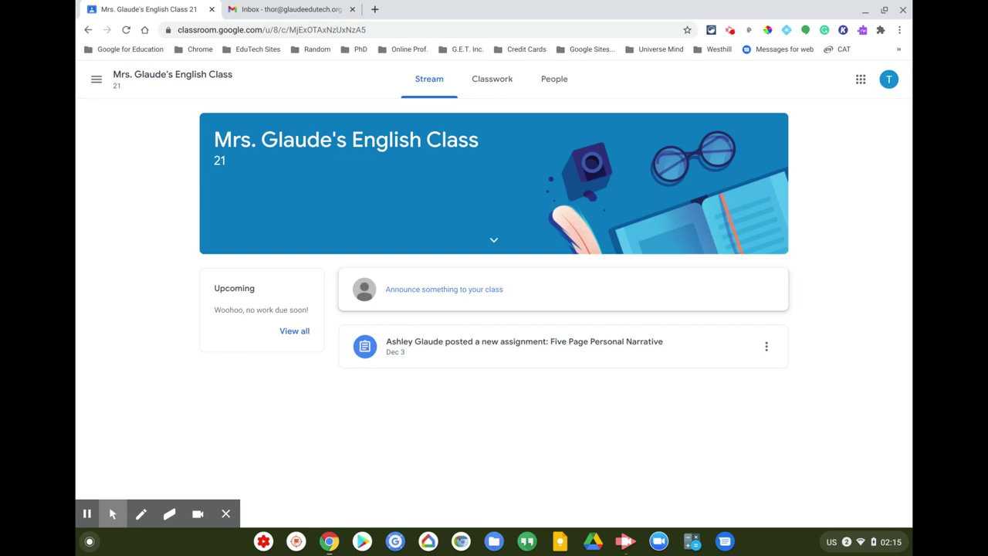
pyautogui.click(492, 85)
pyautogui.click(569, 85)
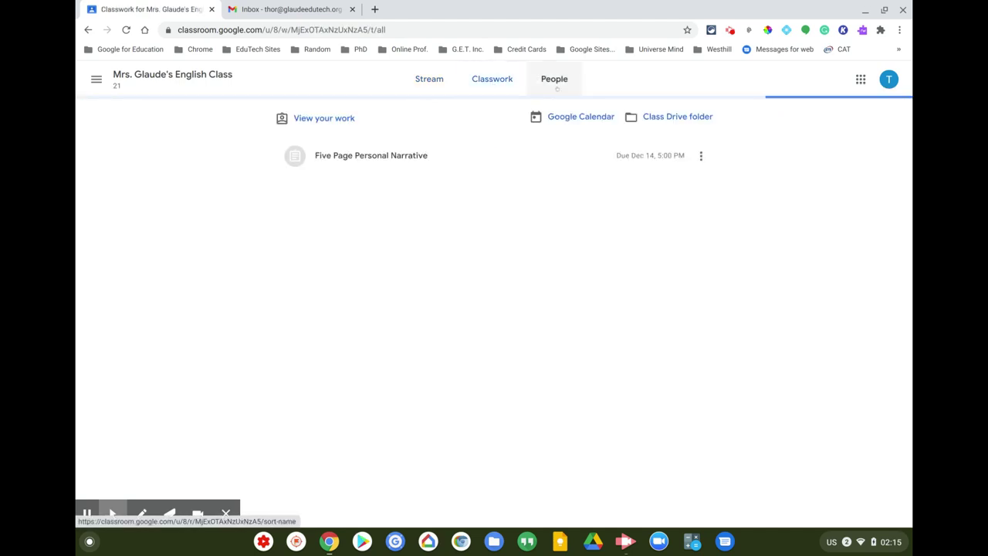
pyautogui.click(559, 83)
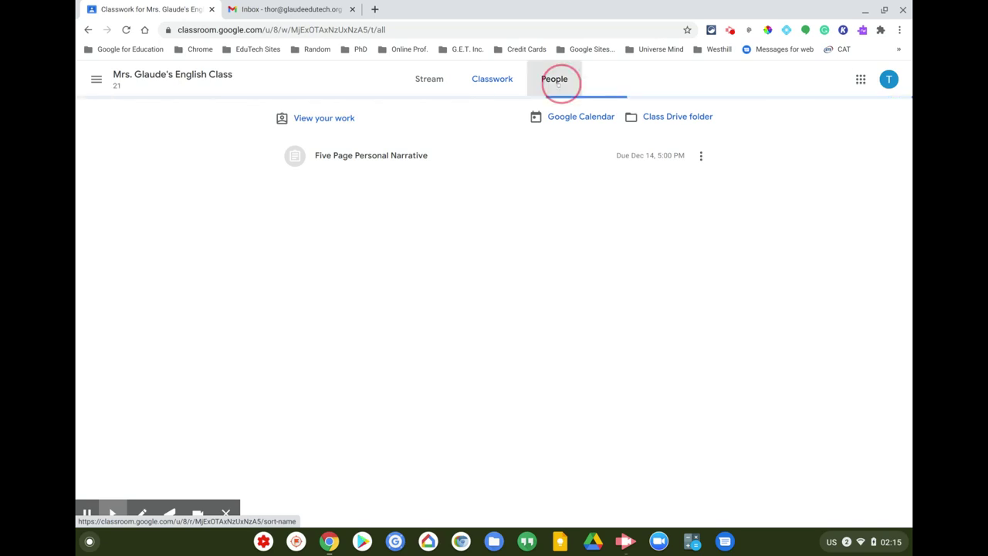
pyautogui.click(445, 85)
pyautogui.click(560, 83)
pyautogui.click(498, 80)
pyautogui.click(435, 82)
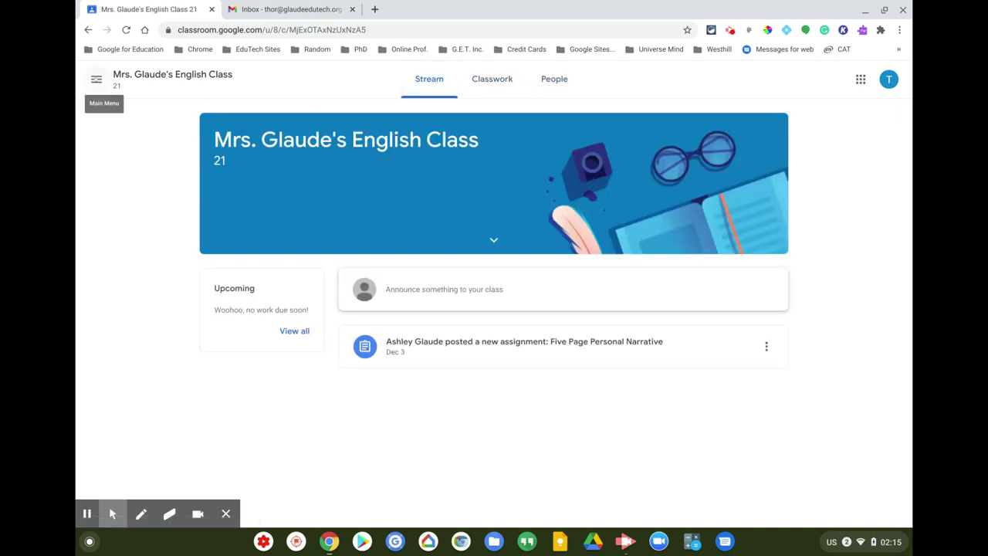
pyautogui.click(96, 79)
pyautogui.click(108, 80)
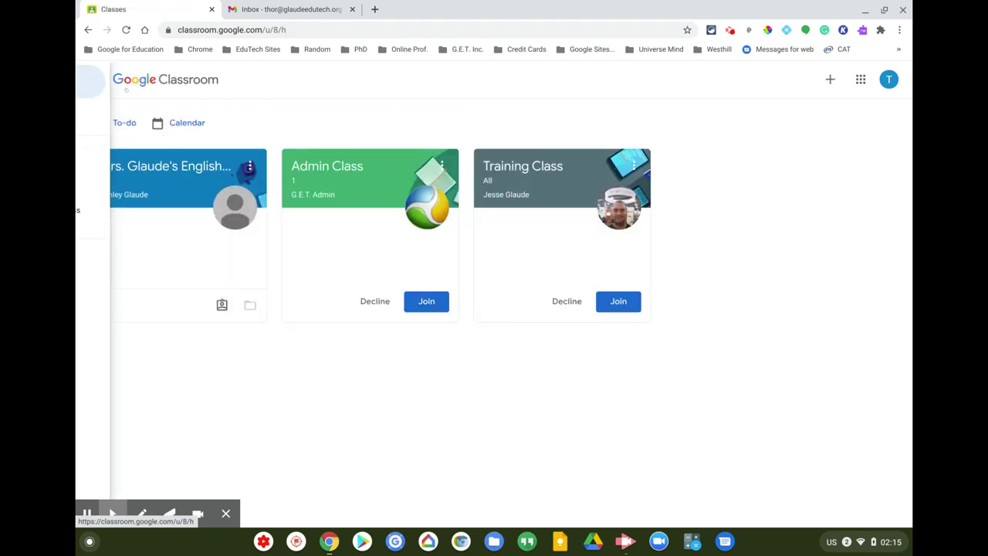
# - Join Admin Class from its invitation card, then go back to the classes list via the menu
pyautogui.click(427, 301)
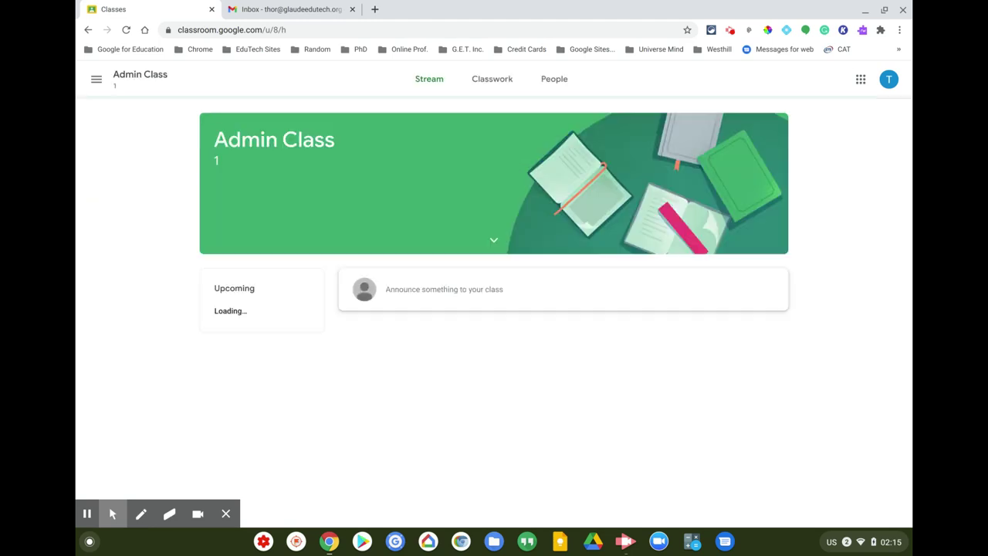
pyautogui.click(96, 79)
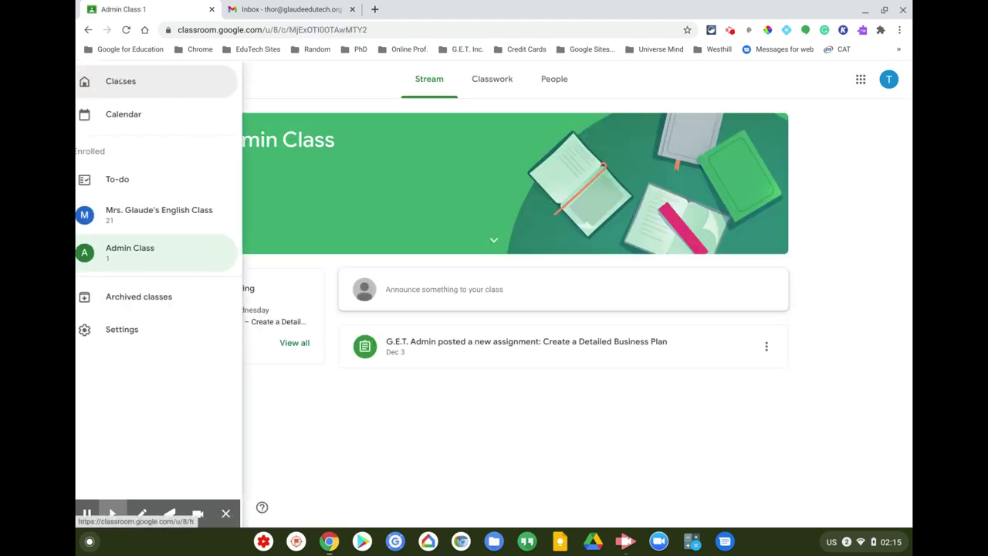
pyautogui.click(509, 451)
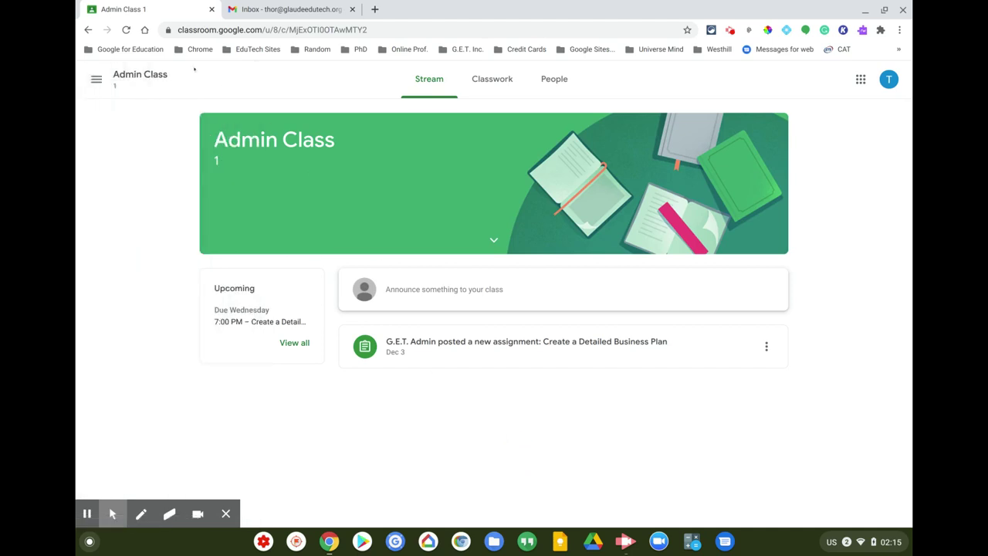
pyautogui.click(97, 78)
pyautogui.click(108, 80)
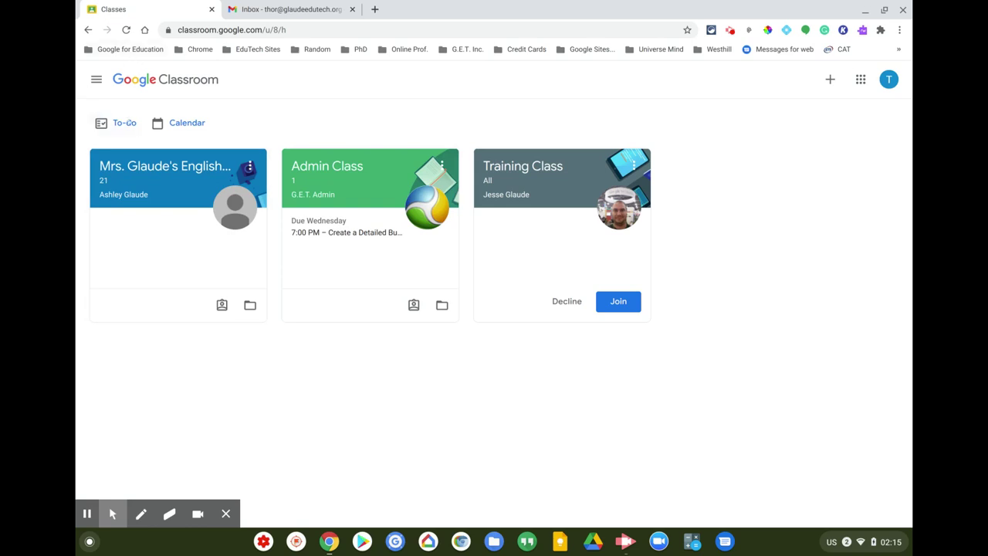
# - Join Training Class from its invitation card and return to the classes list
pyautogui.click(97, 79)
pyautogui.click(132, 81)
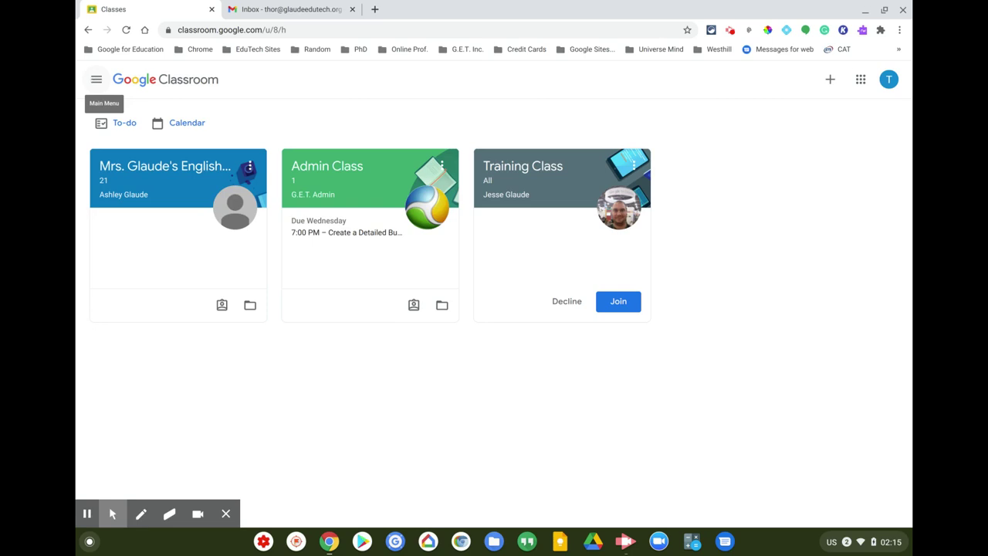
pyautogui.click(615, 301)
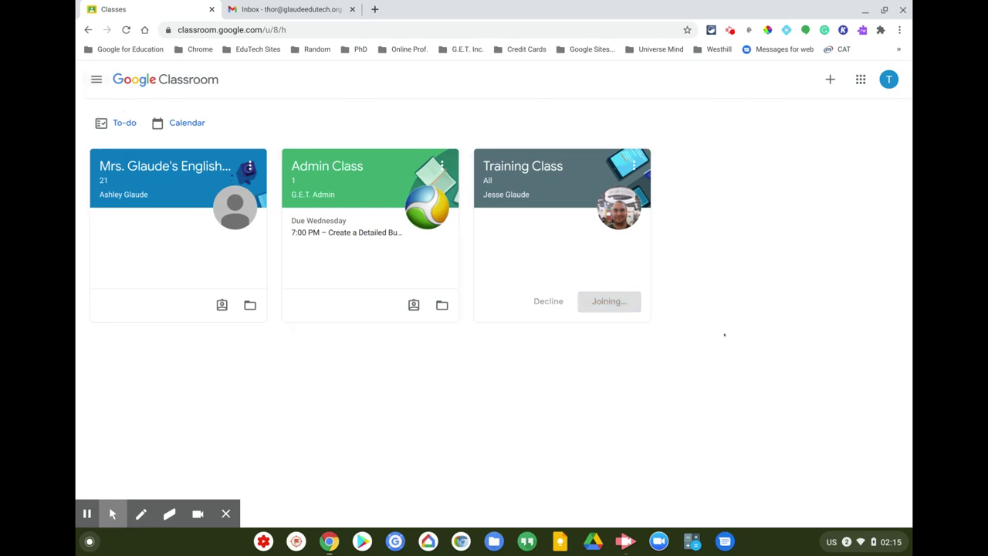
pyautogui.click(95, 80)
pyautogui.click(97, 82)
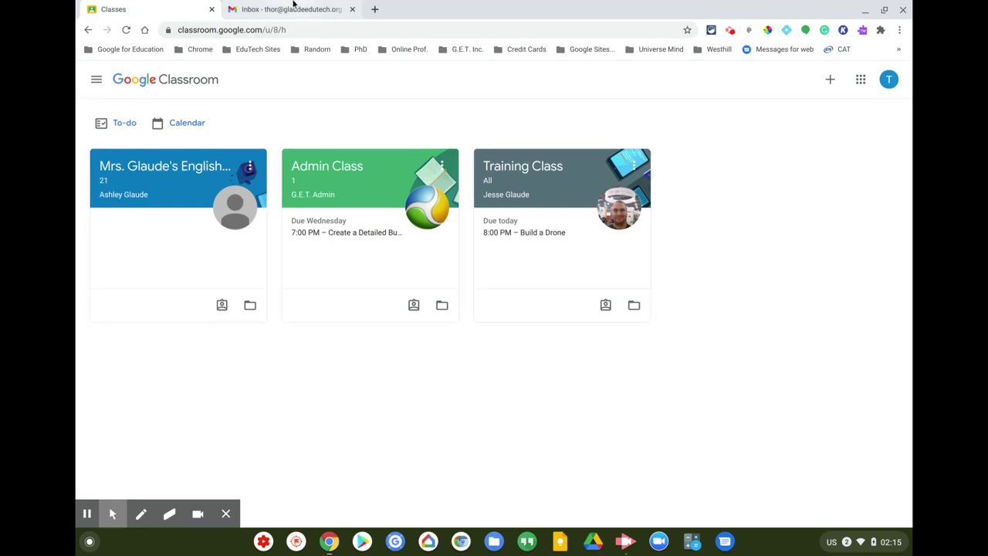
# - Bring up the Join class page to enter another class code
pyautogui.click(293, 8)
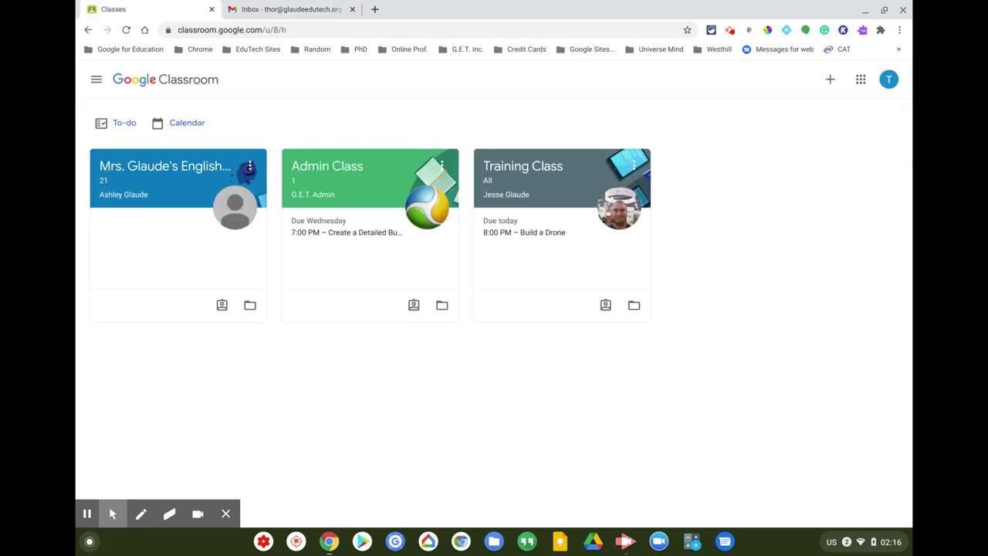
pyautogui.click(831, 80)
pyautogui.click(811, 108)
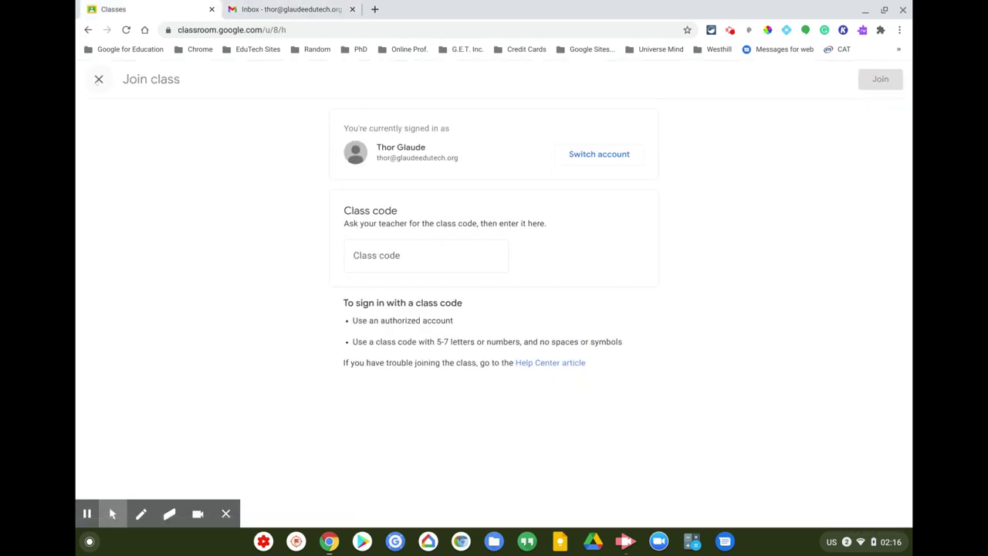
# - Close the join-by-code page to return to the class list with the new physics class invitation
pyautogui.click(98, 78)
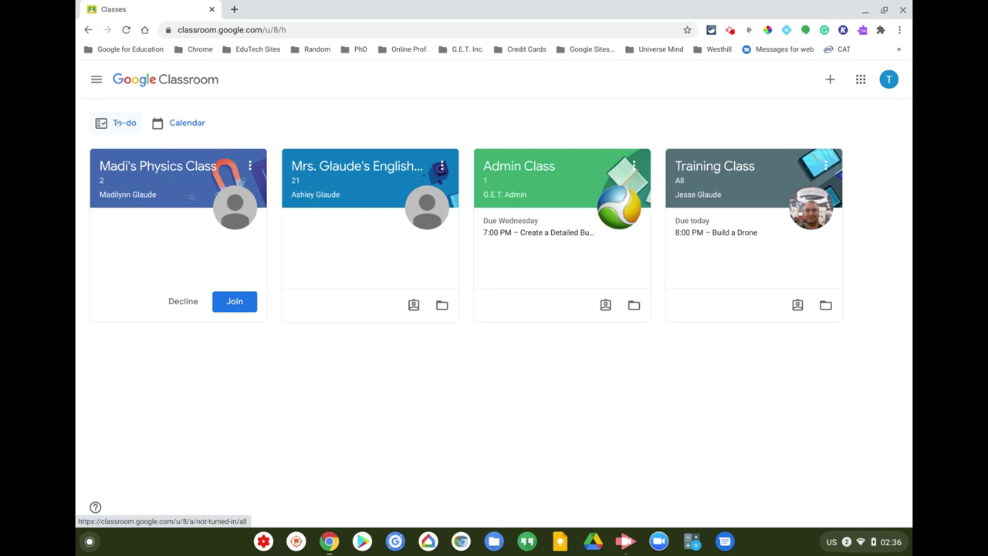
# - Open To-do and expand the No due date, This week, Next week and Later groups
pyautogui.click(118, 123)
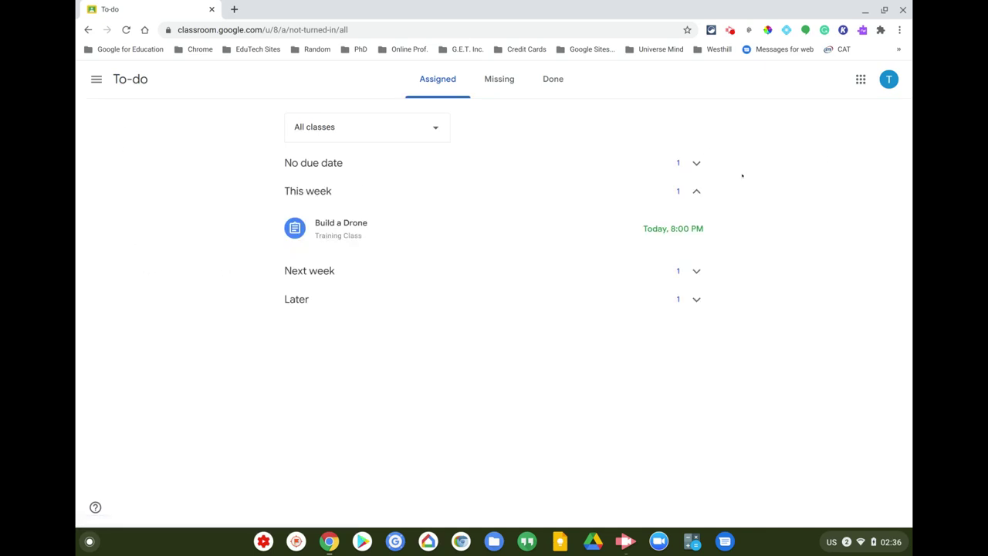
pyautogui.click(697, 164)
pyautogui.click(695, 163)
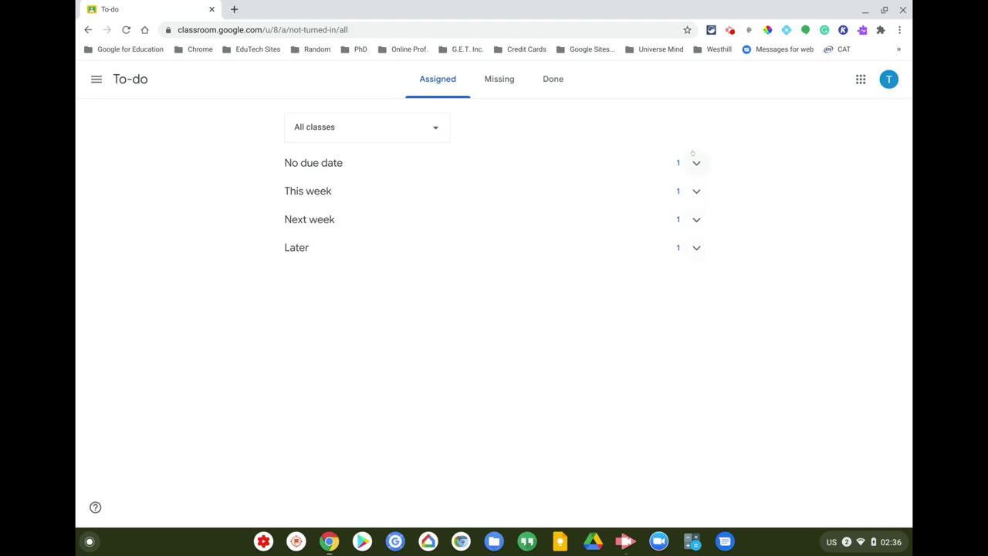
pyautogui.click(696, 165)
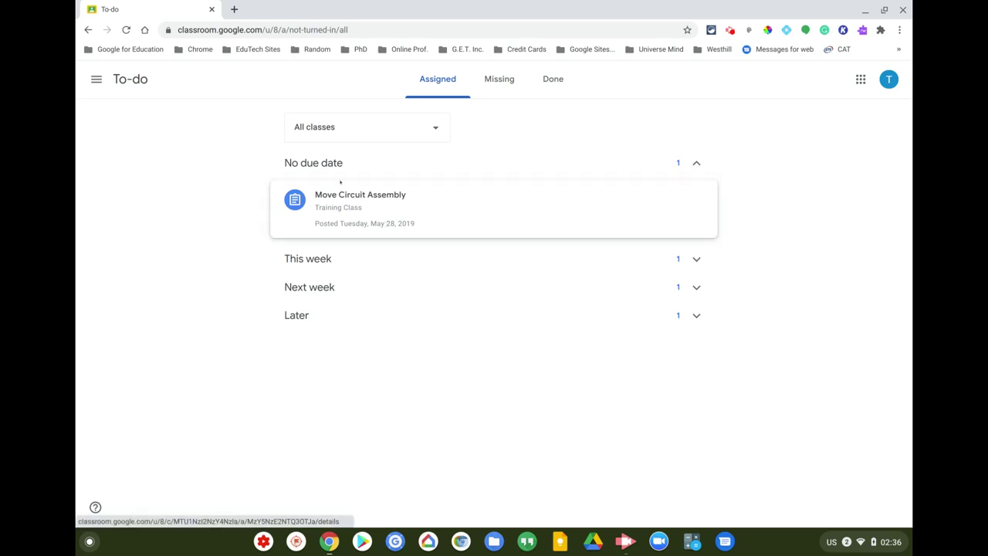
pyautogui.click(696, 163)
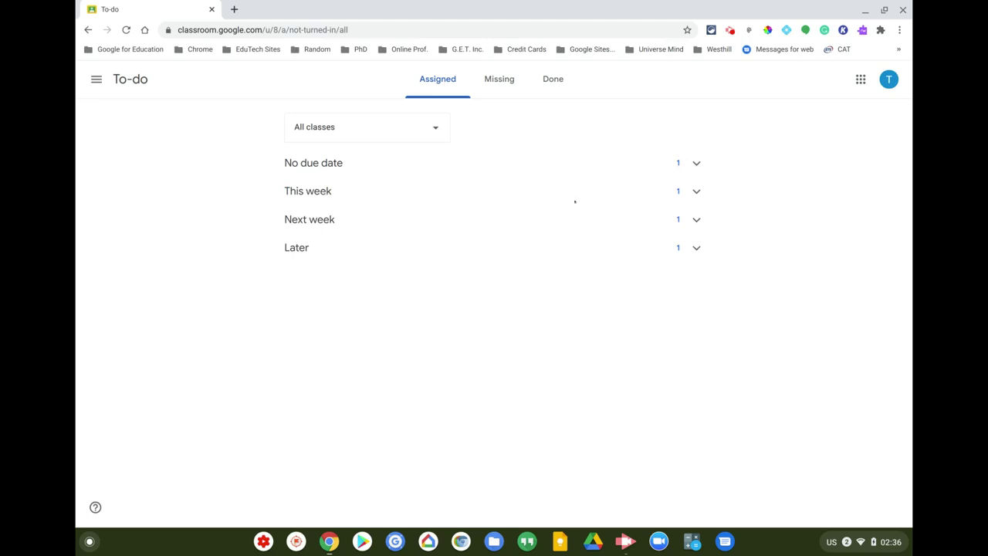
pyautogui.click(697, 191)
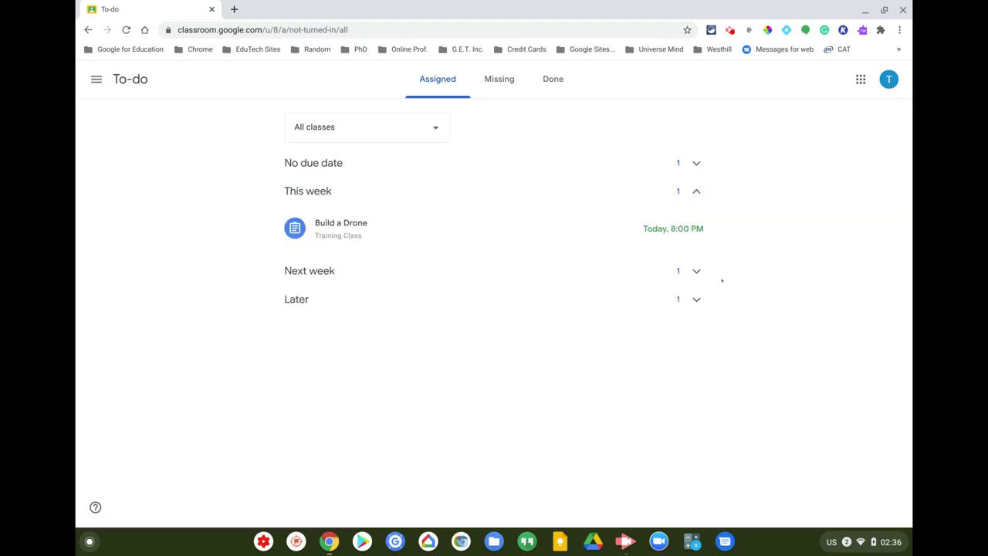
pyautogui.click(695, 270)
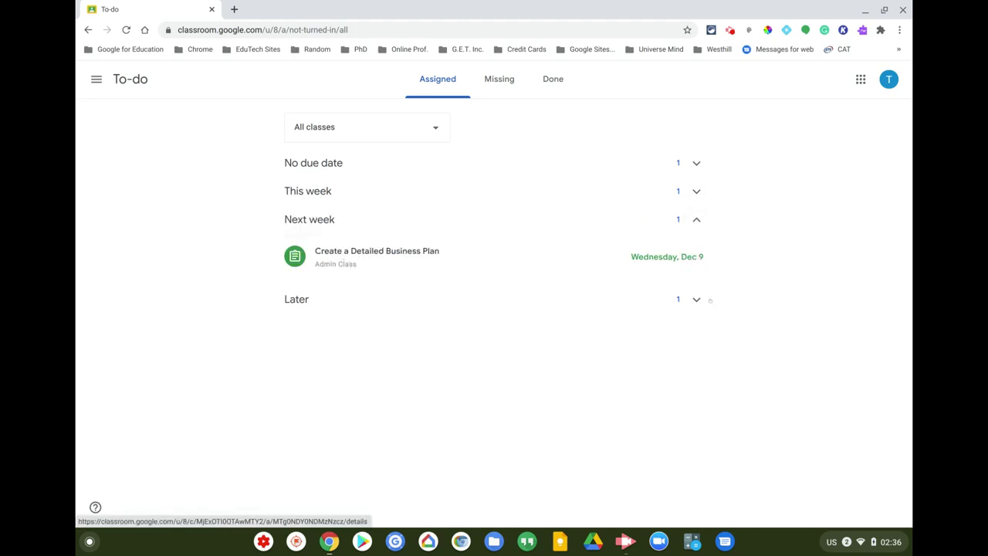
pyautogui.click(696, 300)
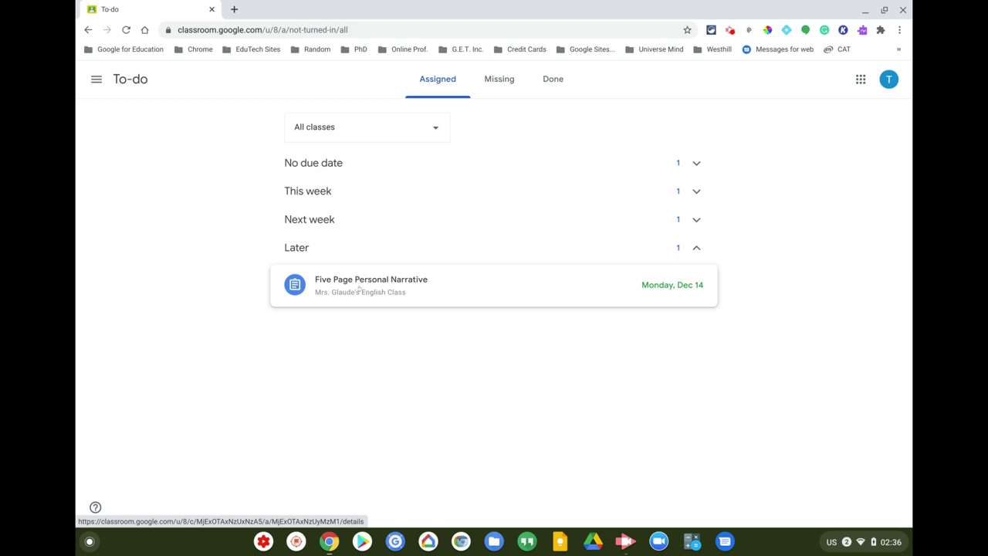
pyautogui.click(696, 248)
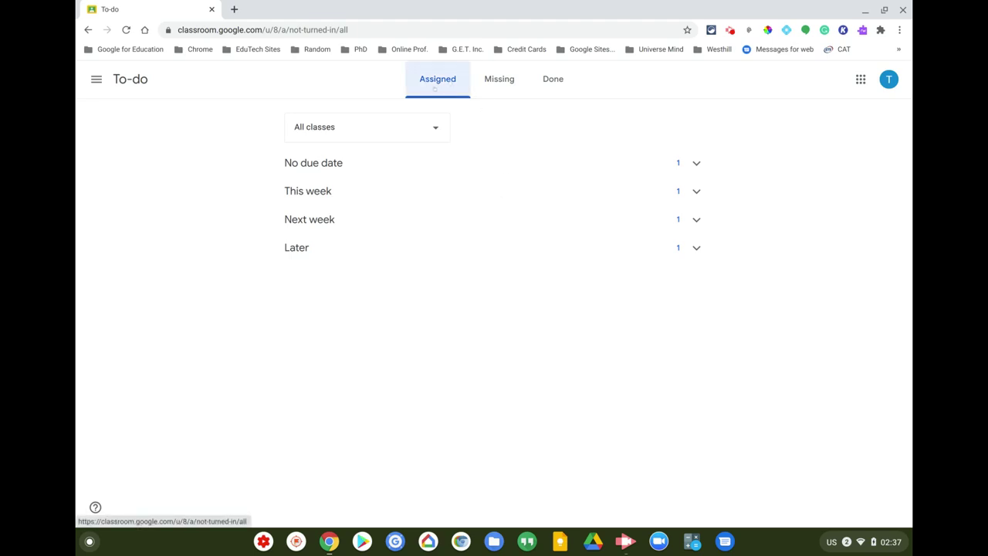
# - Check the empty Missing and Done tabs, then go back to Assigned and the Classes page
pyautogui.click(495, 83)
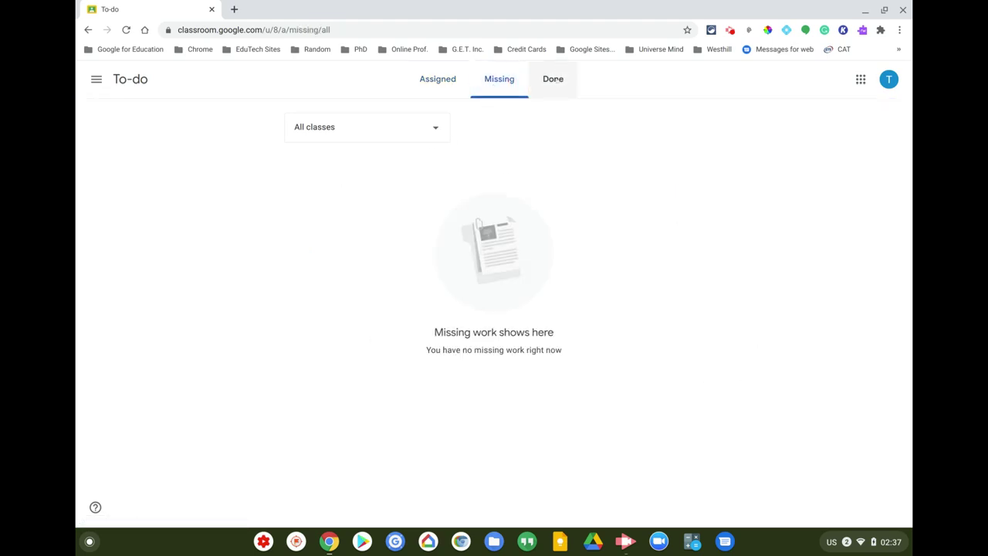
pyautogui.click(566, 84)
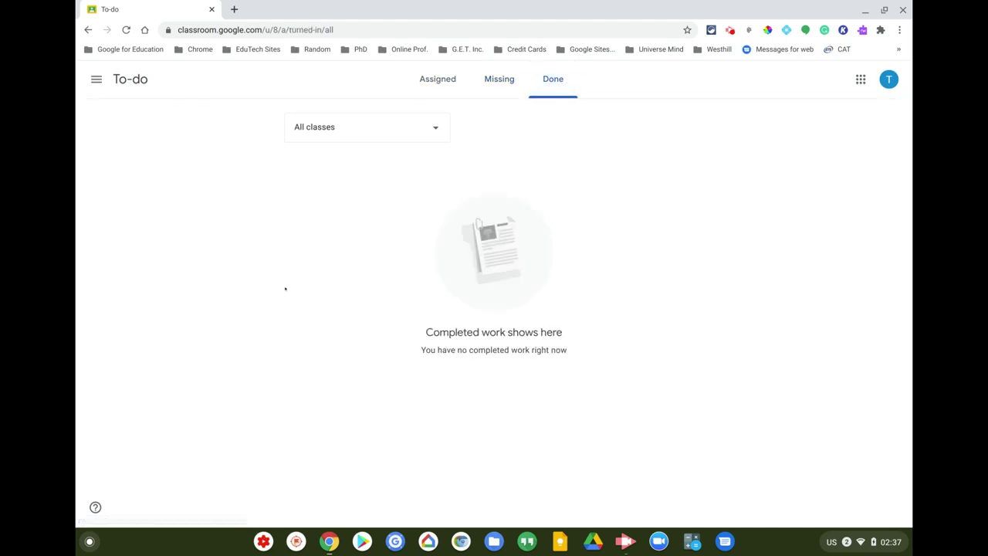
pyautogui.click(438, 80)
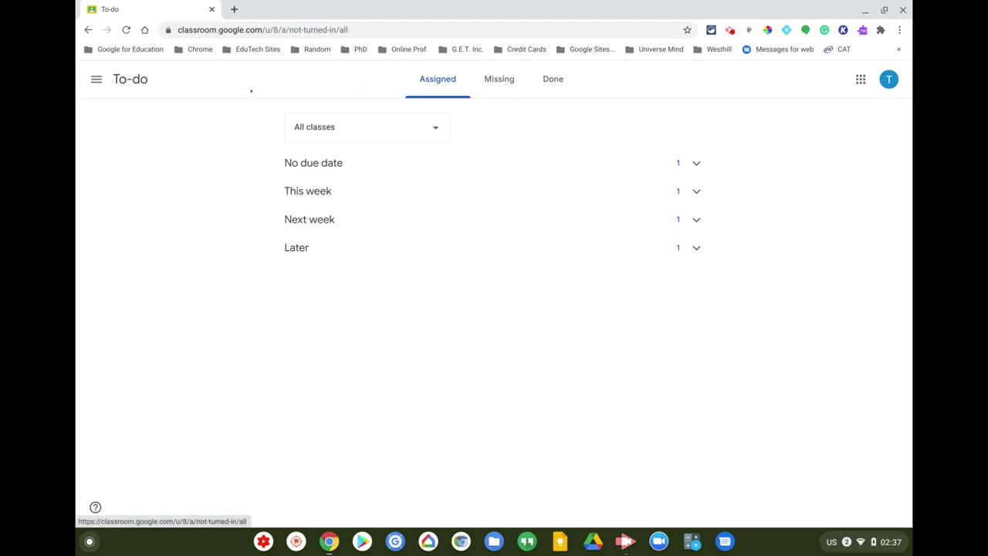
pyautogui.click(96, 79)
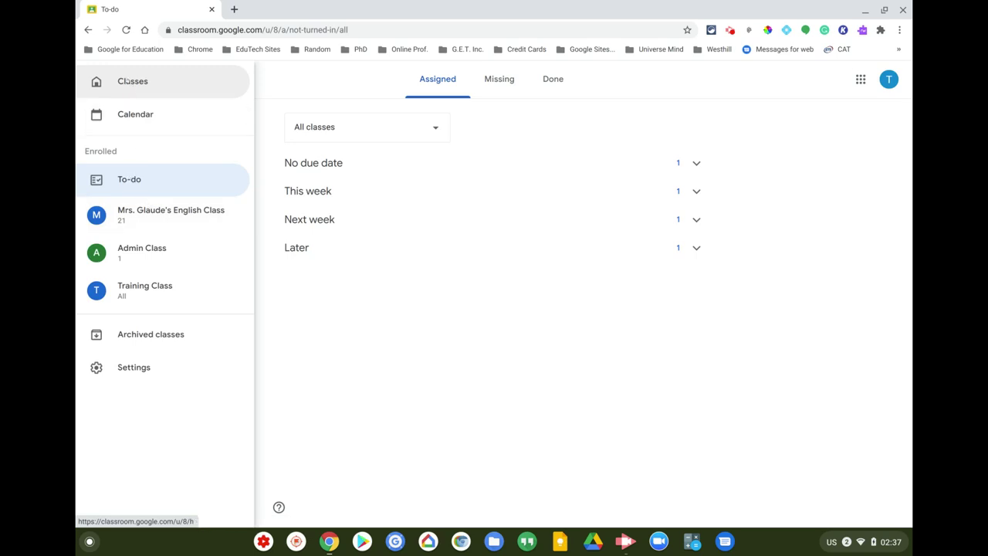
pyautogui.click(128, 82)
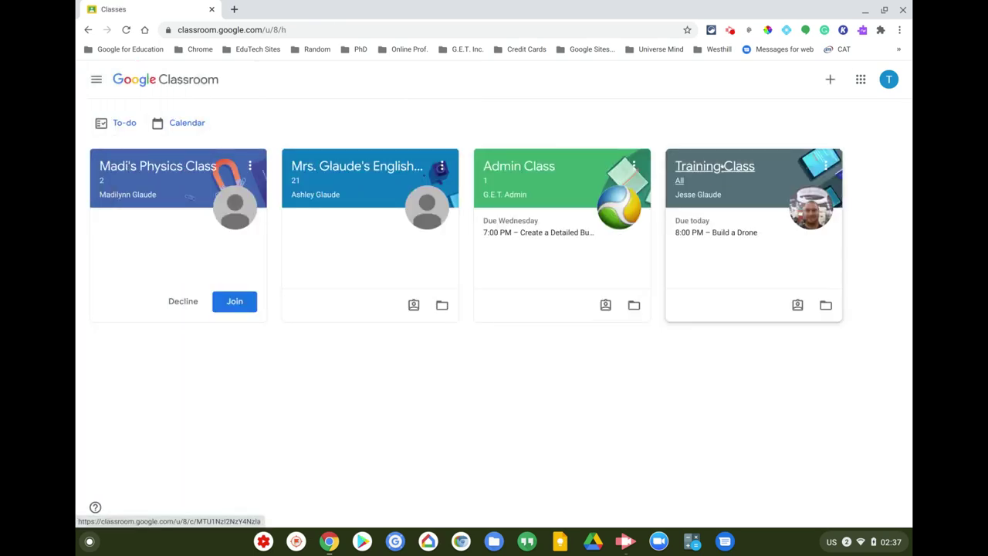
# - Open Training Class's Classwork, dismiss the tip, and glance at your work list before going back
pyautogui.click(722, 166)
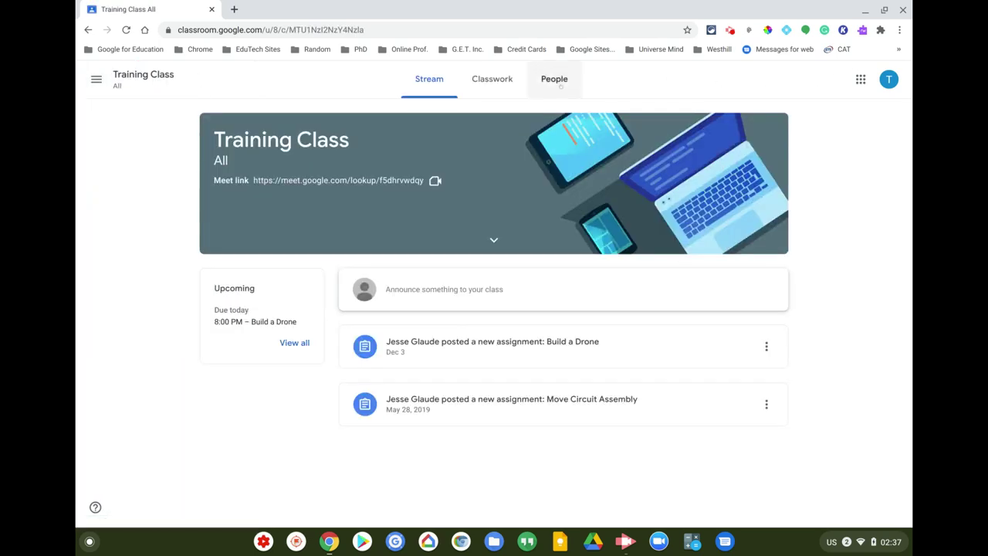
pyautogui.click(503, 85)
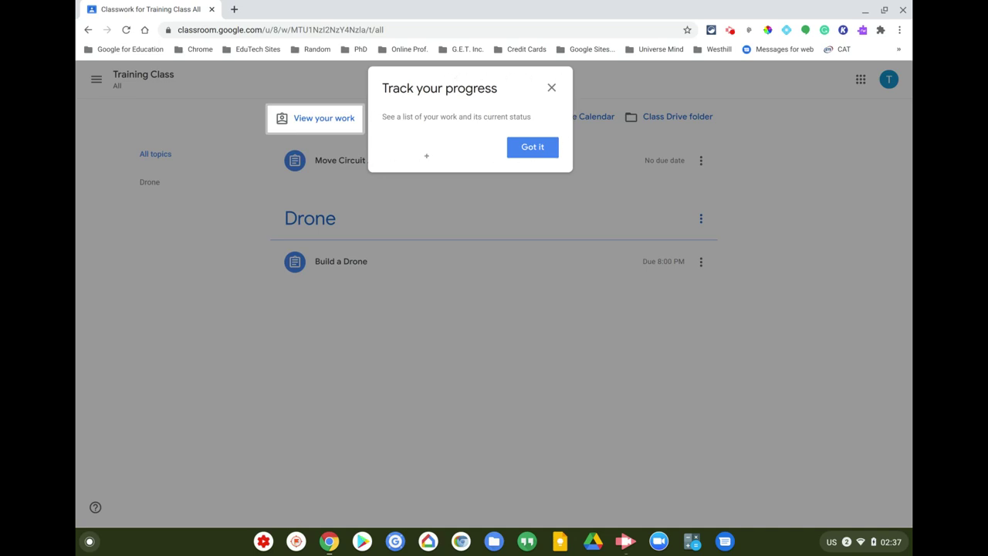
pyautogui.click(529, 147)
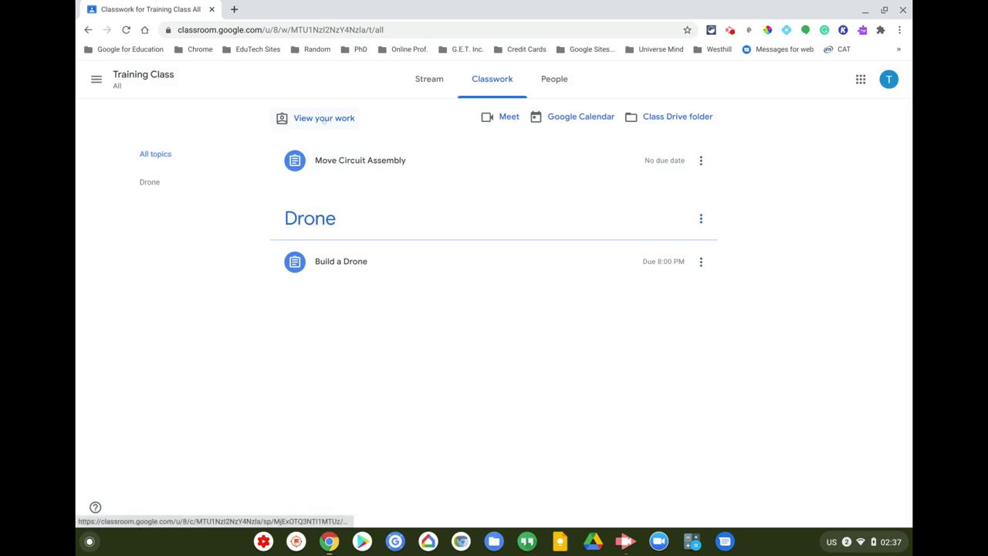
pyautogui.click(325, 119)
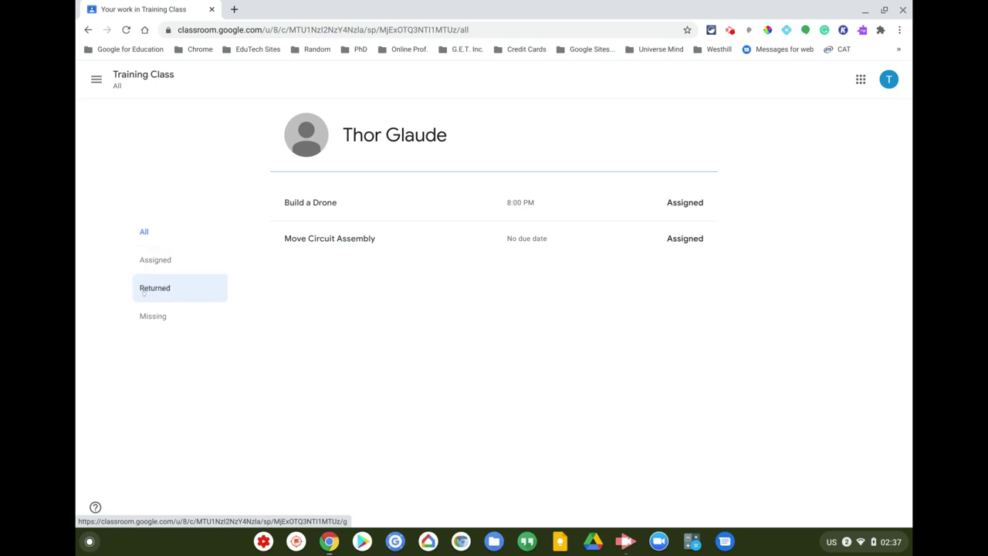
pyautogui.click(141, 235)
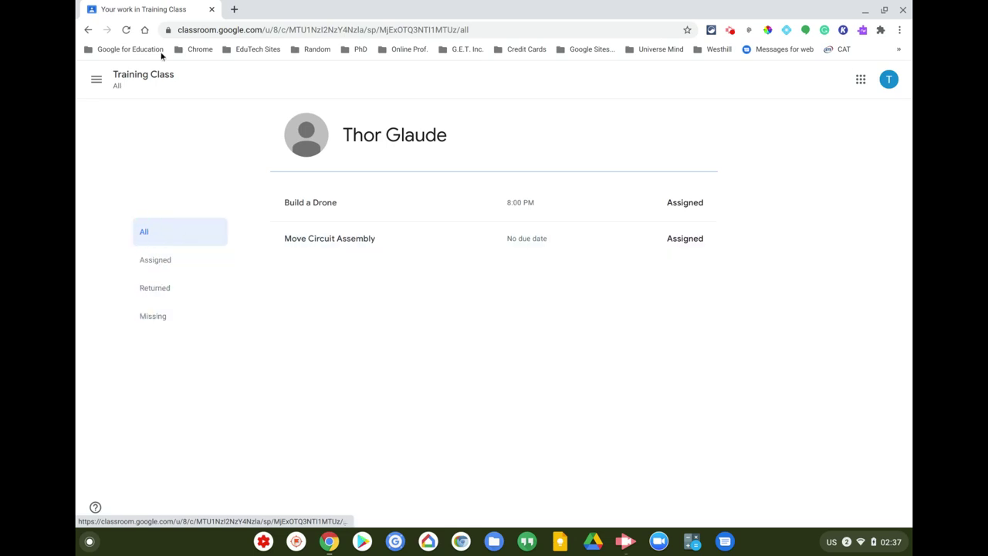
pyautogui.click(88, 29)
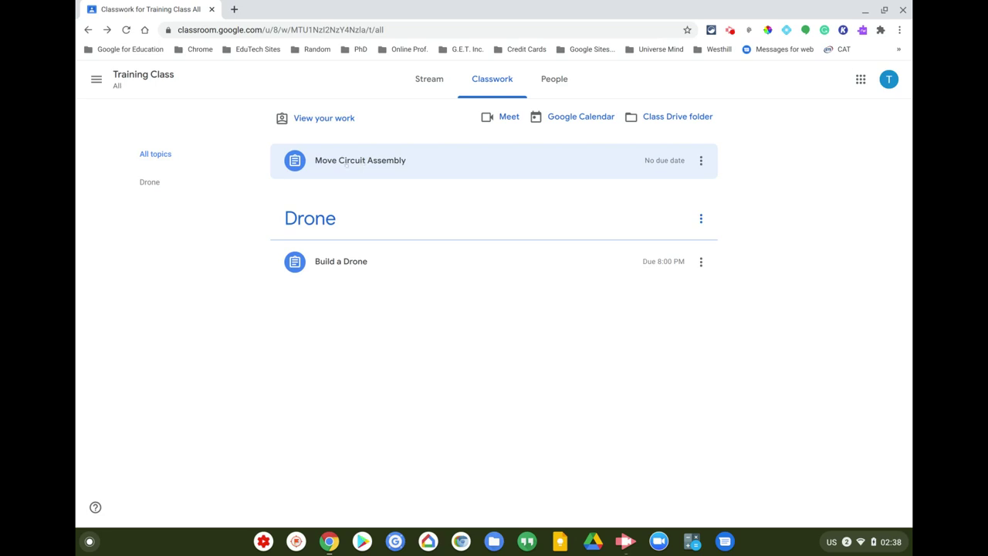
# - Open the Move Circuit Assembly assignment and dismiss its introductory tips
pyautogui.click(352, 159)
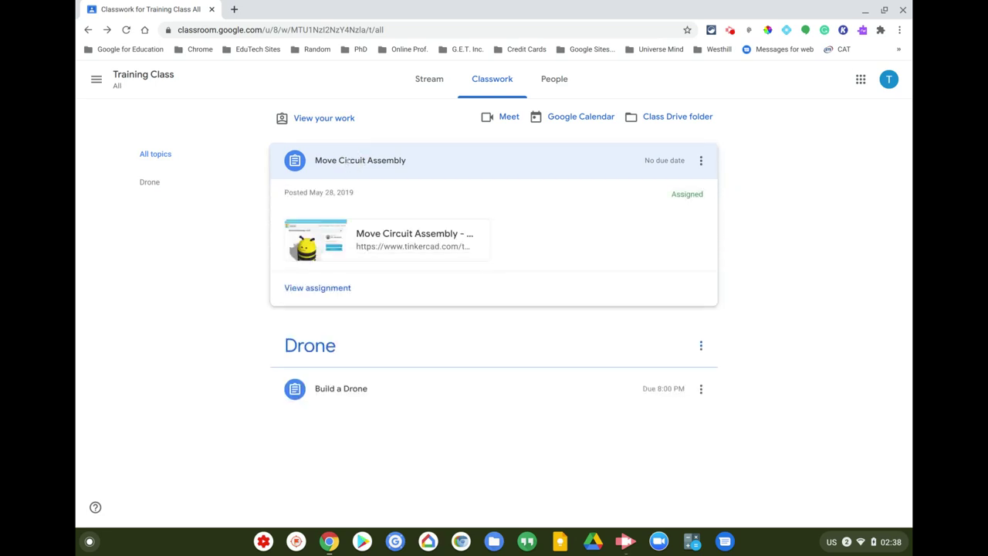
pyautogui.click(317, 289)
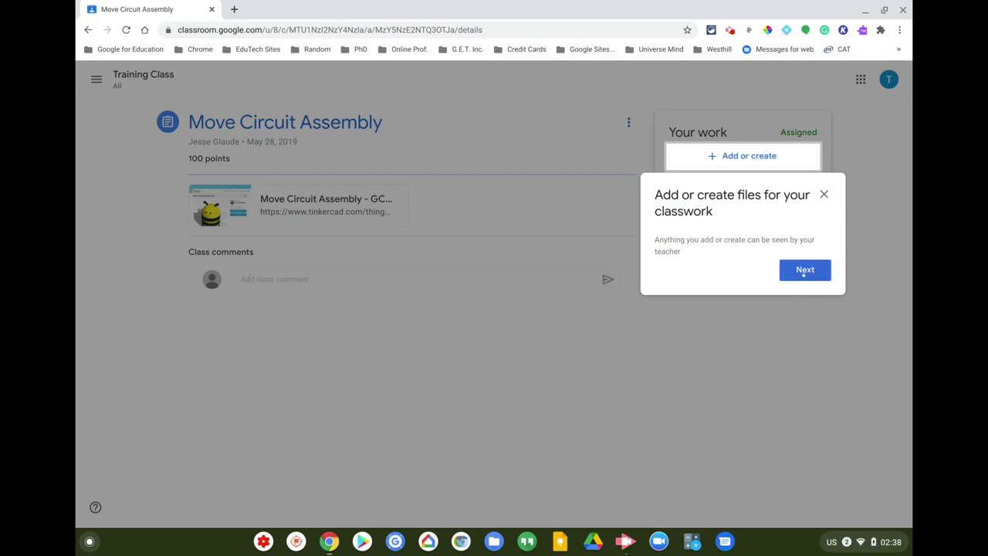
pyautogui.click(806, 271)
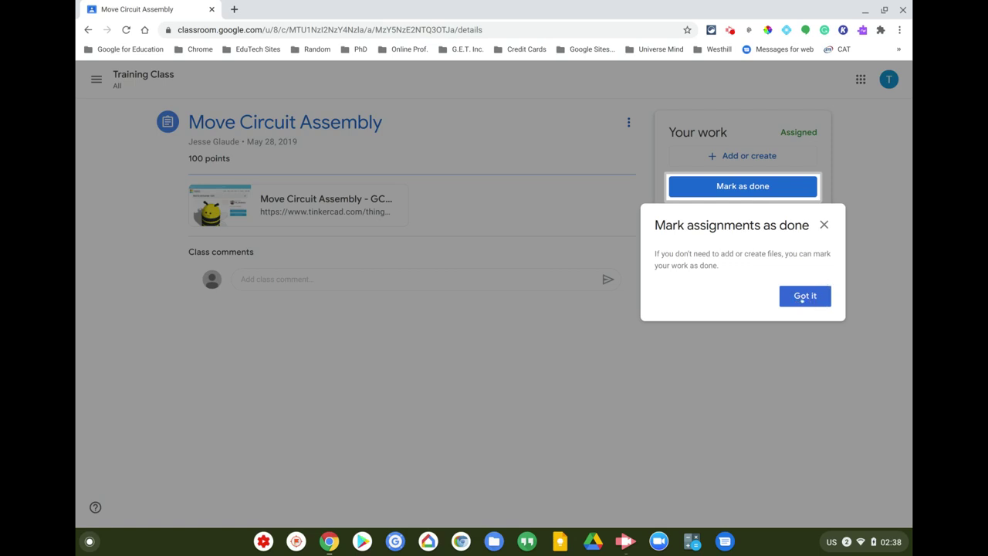
pyautogui.click(803, 298)
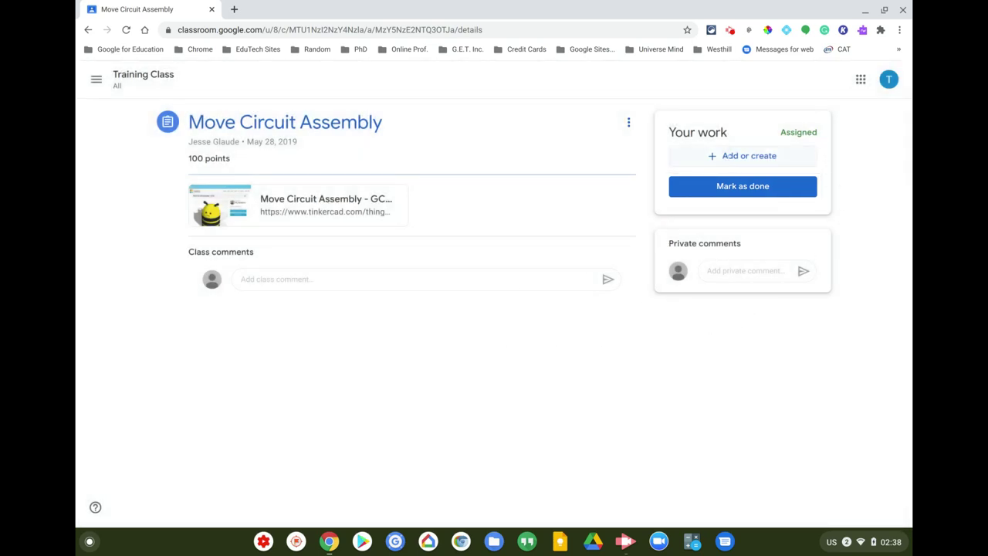
# - Mark Move Circuit Assembly as done without attachments and confirm turning it in
pyautogui.click(726, 155)
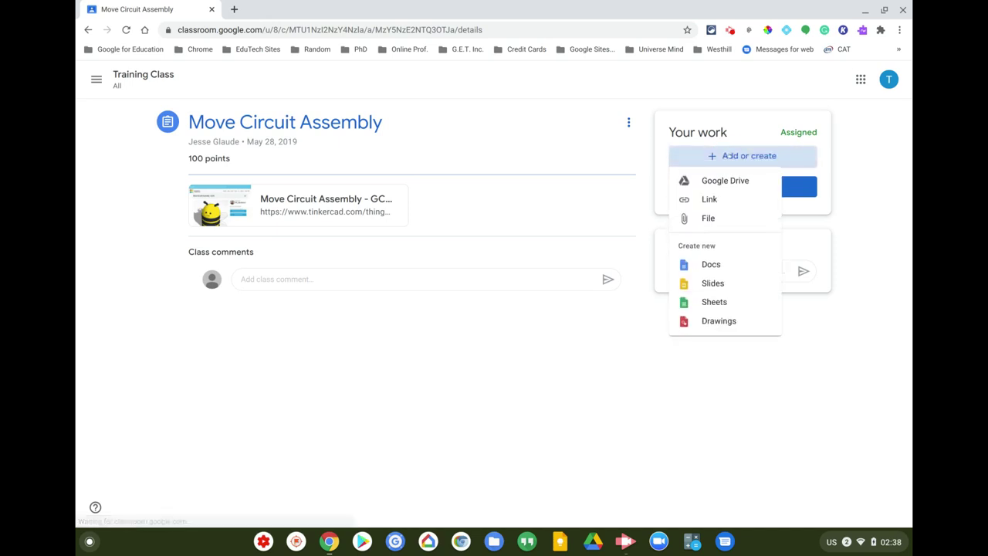
pyautogui.click(731, 381)
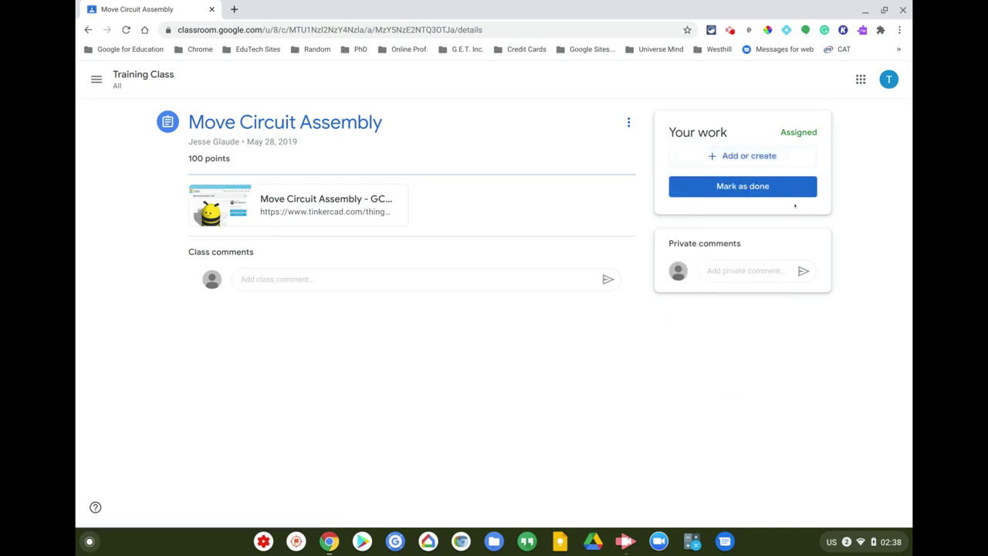
pyautogui.click(726, 187)
pyautogui.click(534, 333)
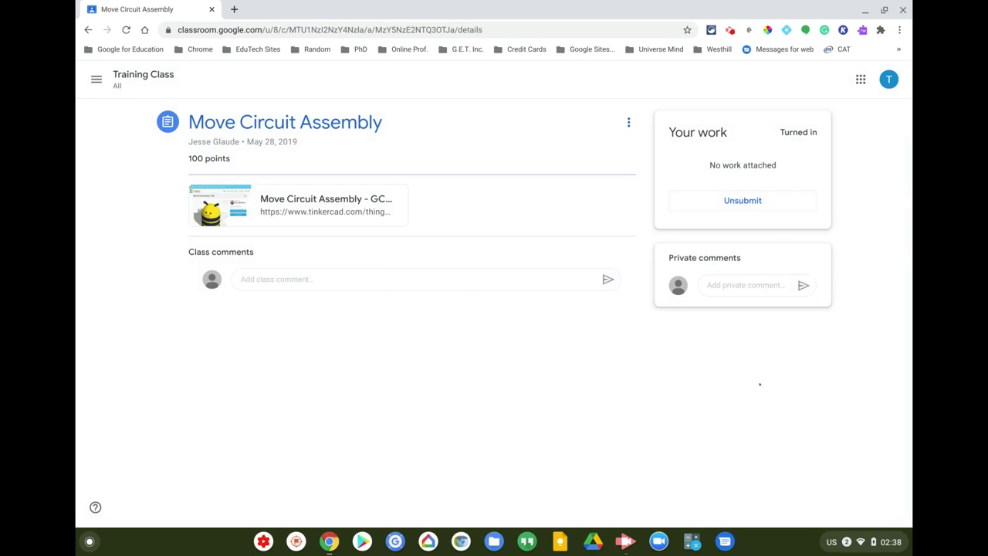
# - Try the private and class comment boxes, then dismiss the tagging-people tip
pyautogui.click(740, 283)
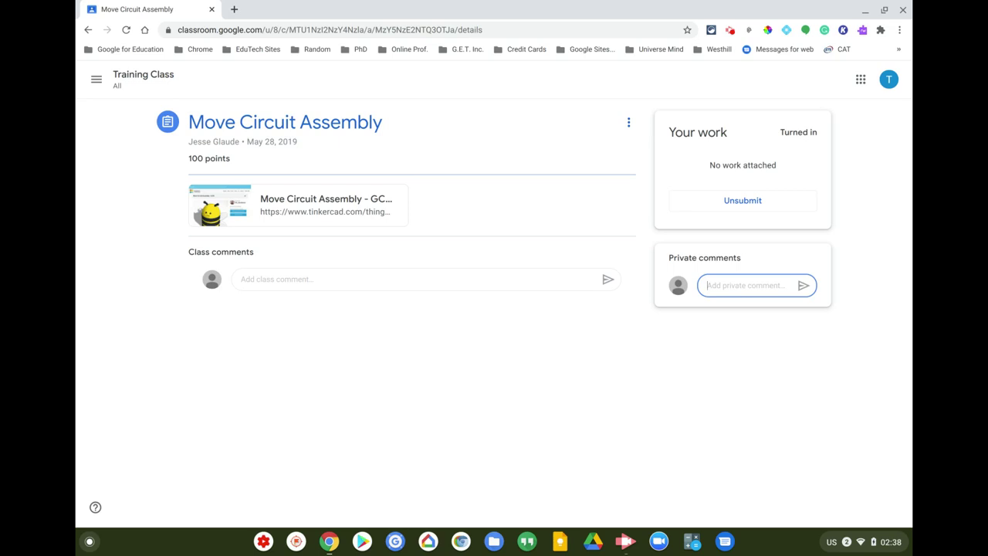
pyautogui.click(410, 284)
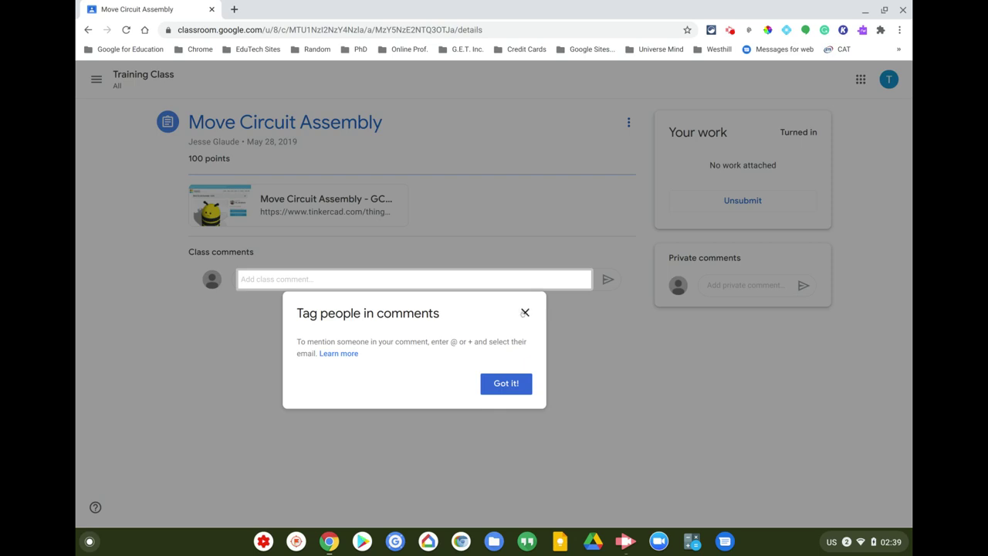
pyautogui.click(525, 312)
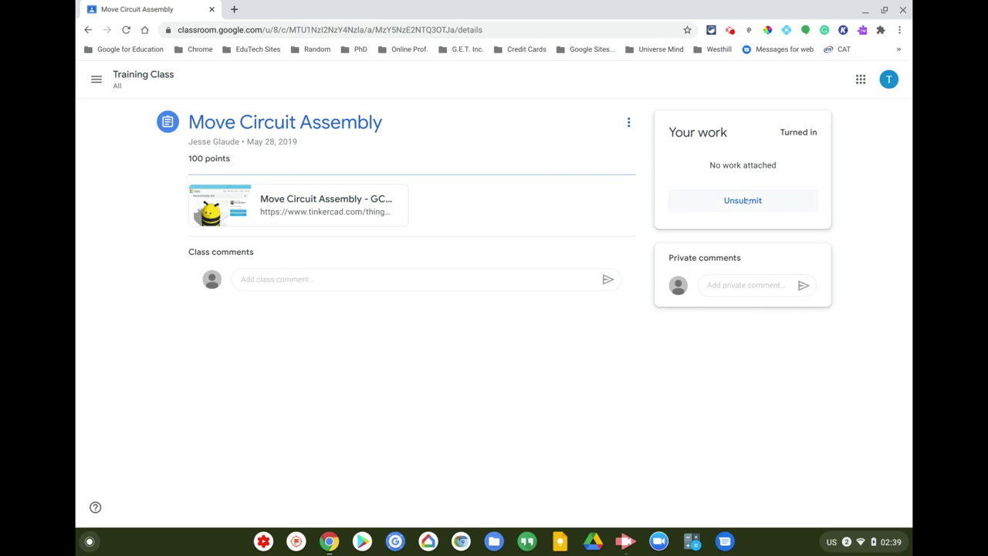
pyautogui.click(97, 80)
# - Review the To-do list's Done and Assigned tabs
pyautogui.click(132, 80)
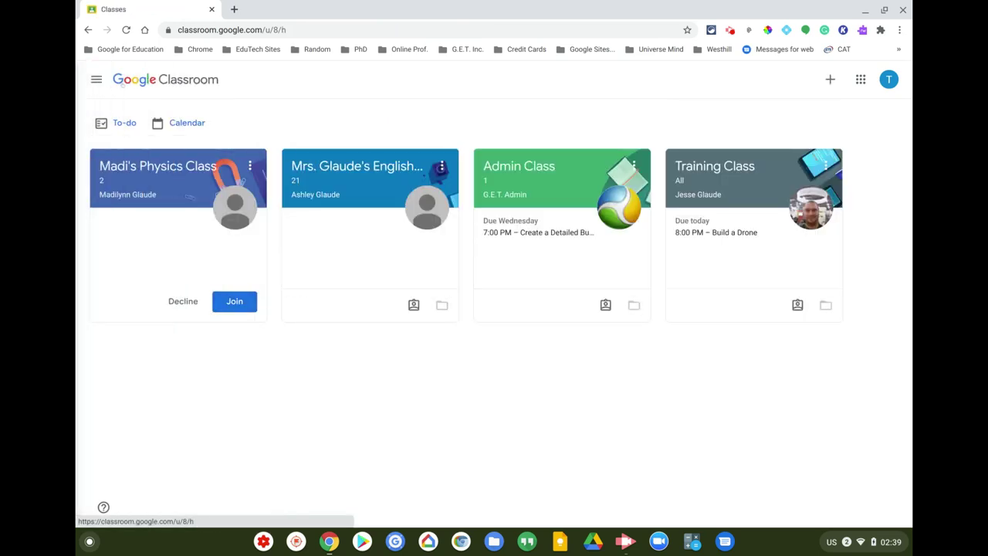
pyautogui.click(117, 122)
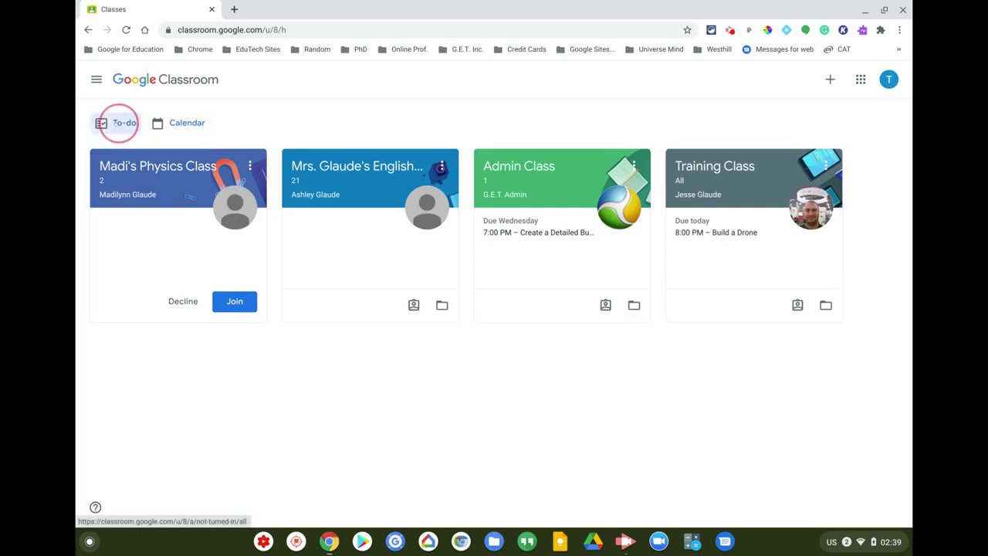
pyautogui.click(547, 81)
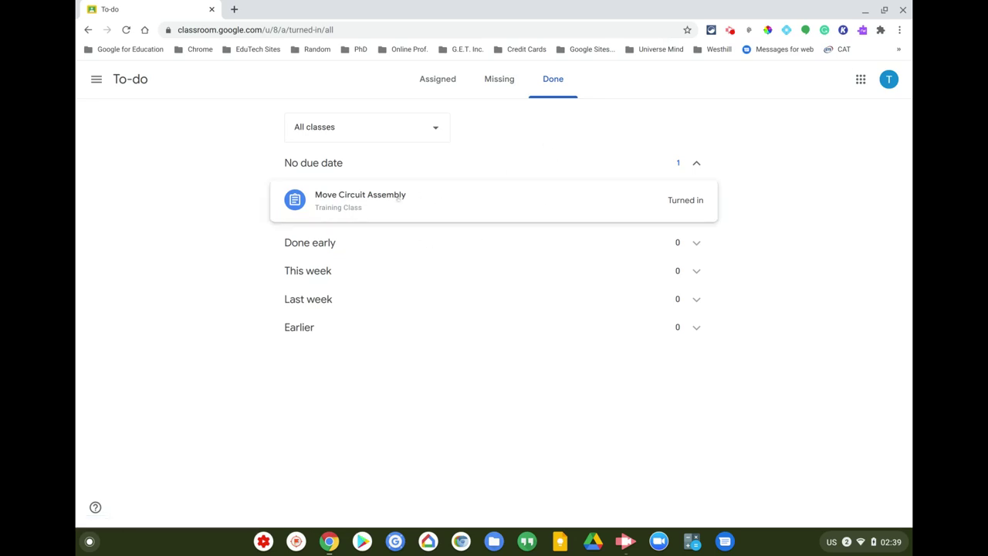
pyautogui.click(421, 87)
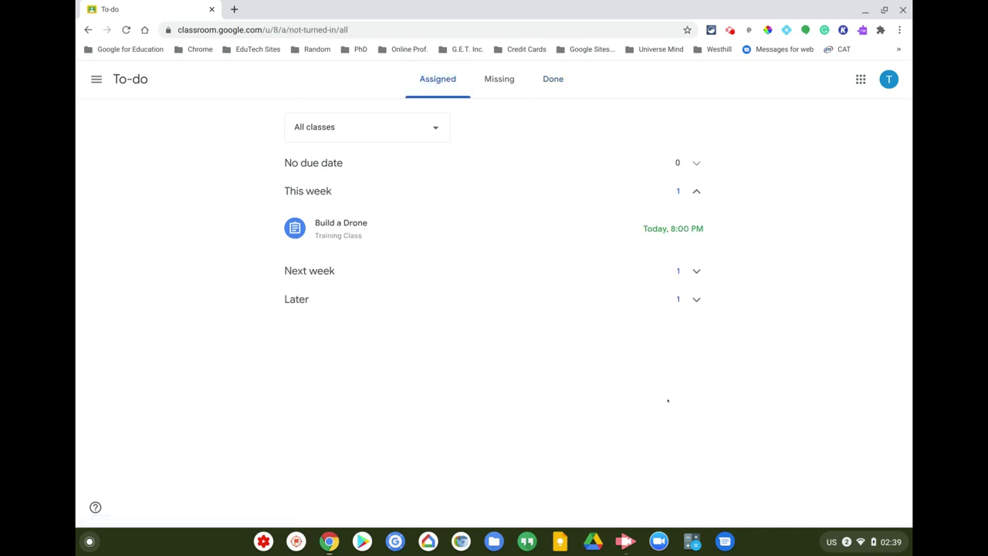
# - Return to Classes and open the Calendar showing Build a Drone due Friday 8:00 PM
pyautogui.click(107, 77)
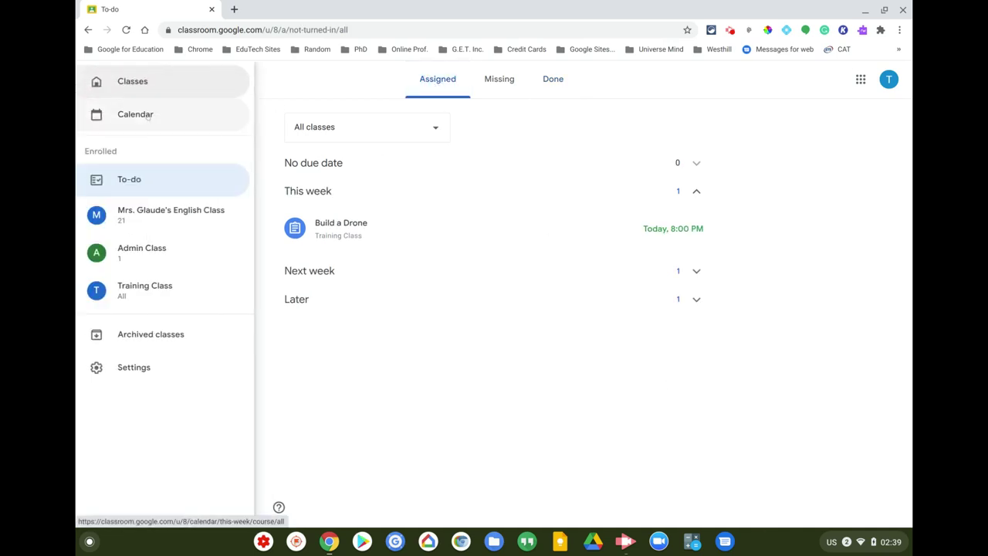
pyautogui.click(150, 84)
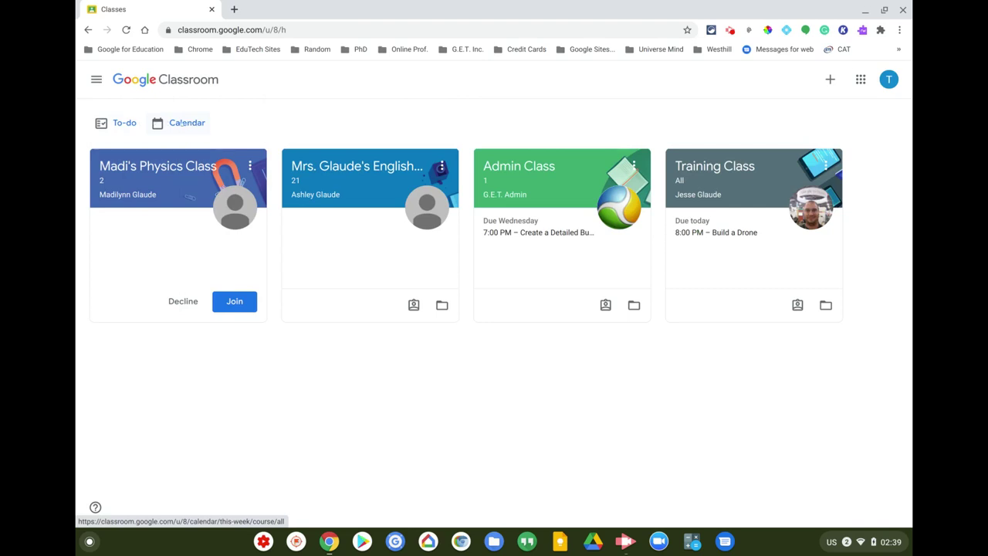
pyautogui.click(195, 129)
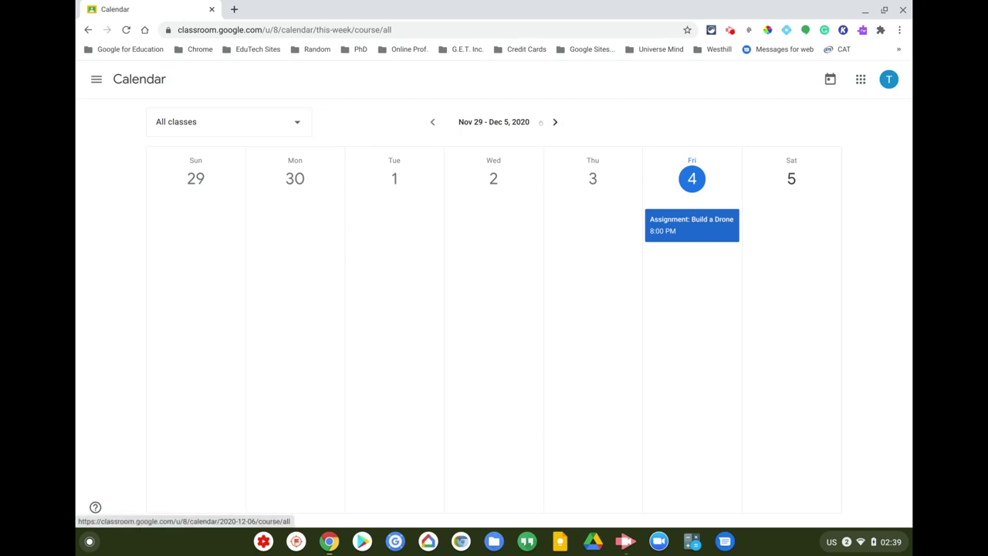
# - Page the calendar two weeks ahead and back to the current week, then return to Classes
pyautogui.click(555, 122)
pyautogui.click(555, 122)
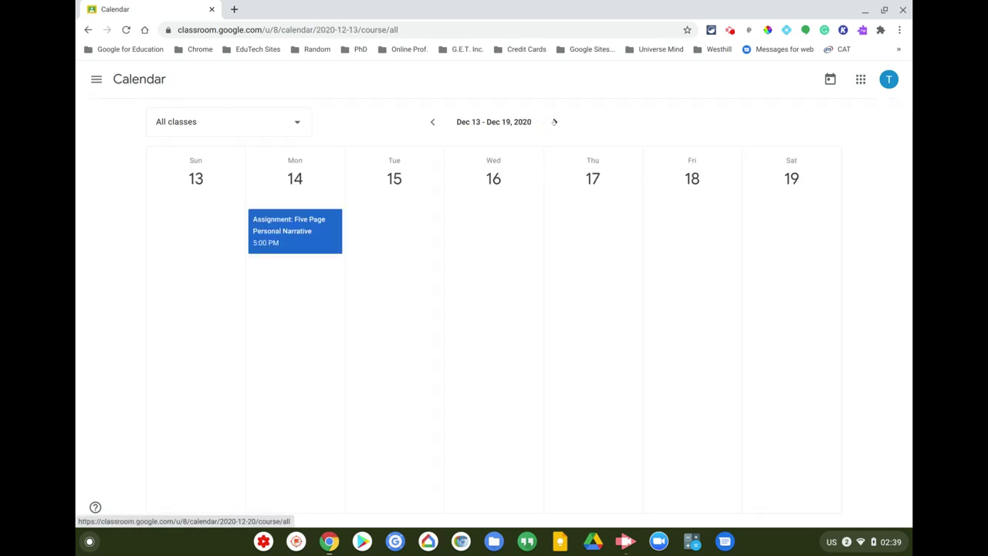
pyautogui.click(433, 122)
pyautogui.click(432, 122)
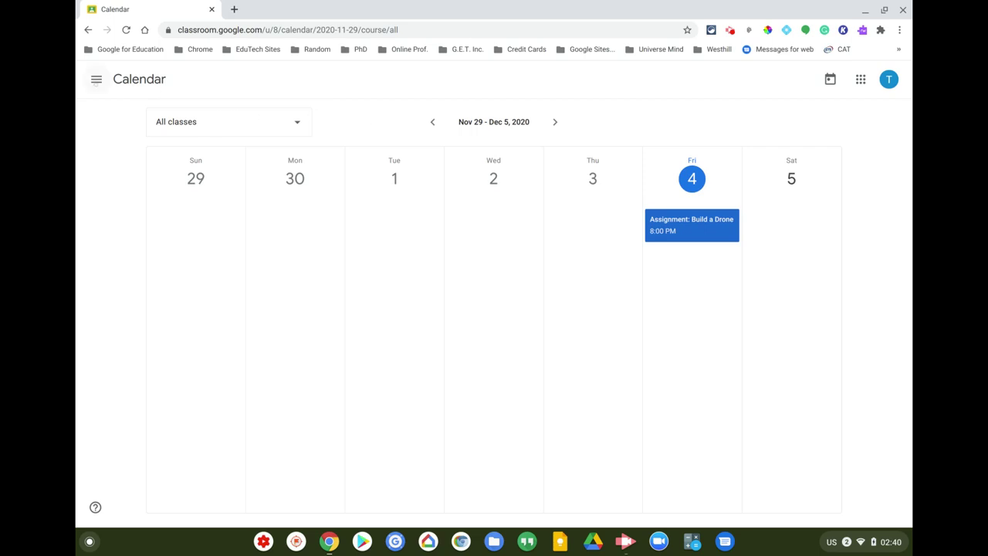
pyautogui.click(90, 80)
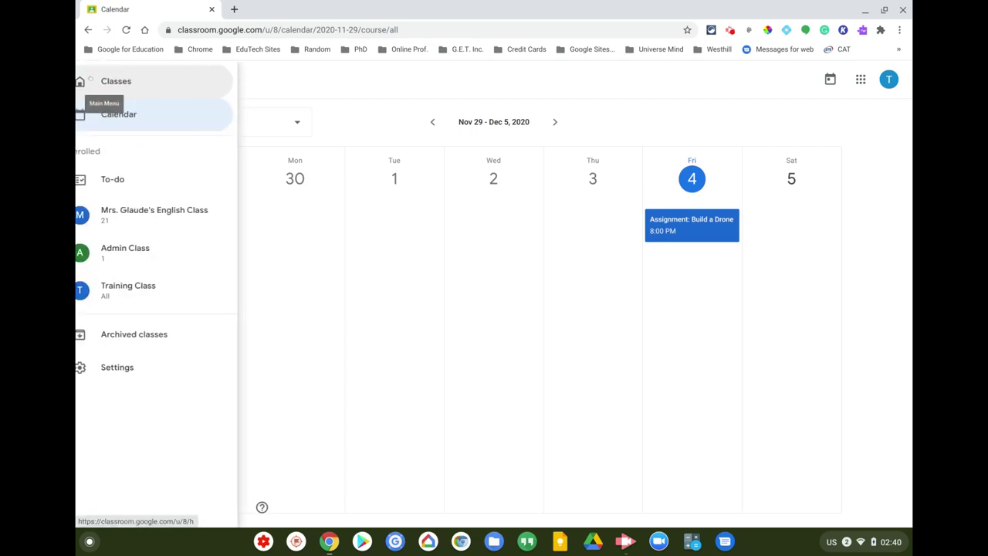
pyautogui.click(116, 80)
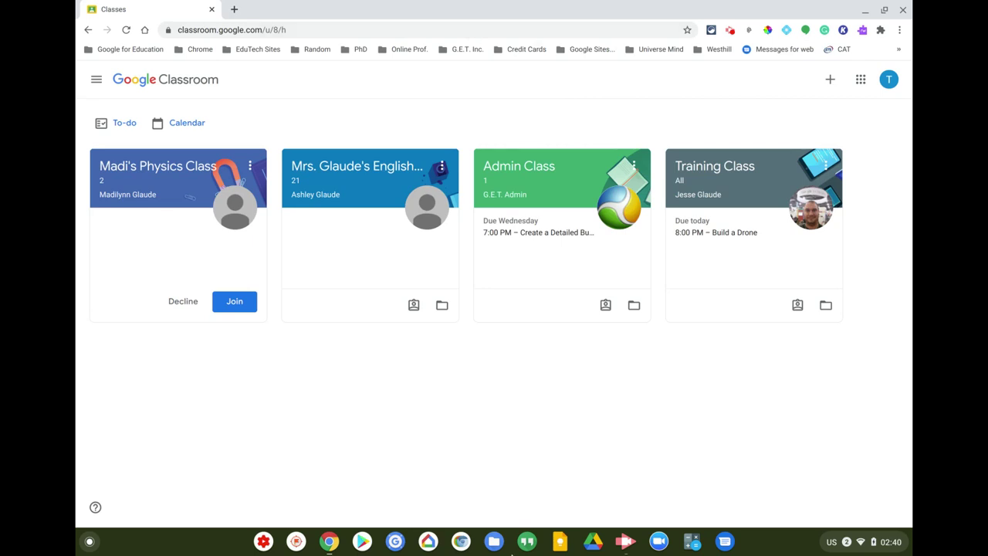
# - Join the physics class and check its Teleportation assignment, due 3:30 PM, in your work list
pyautogui.click(229, 307)
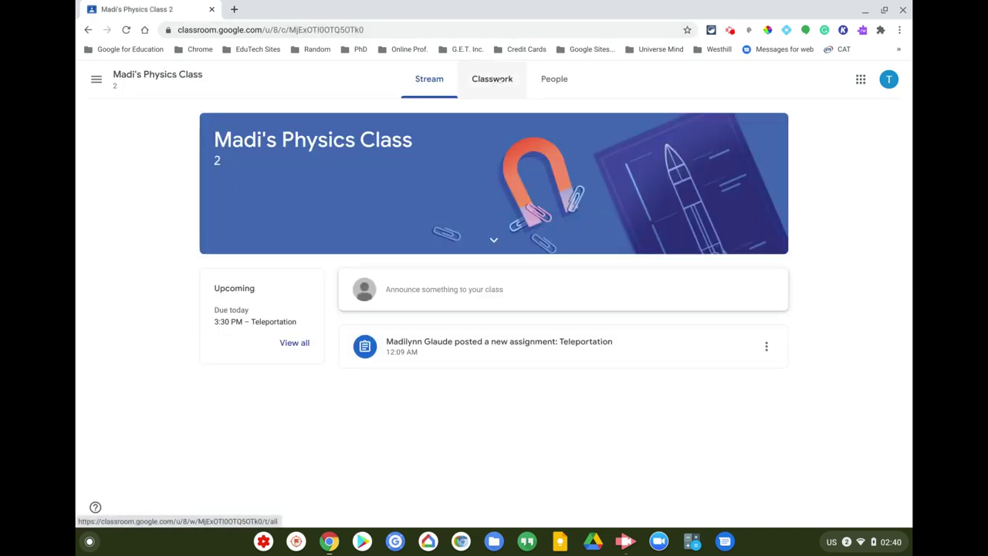
pyautogui.click(493, 79)
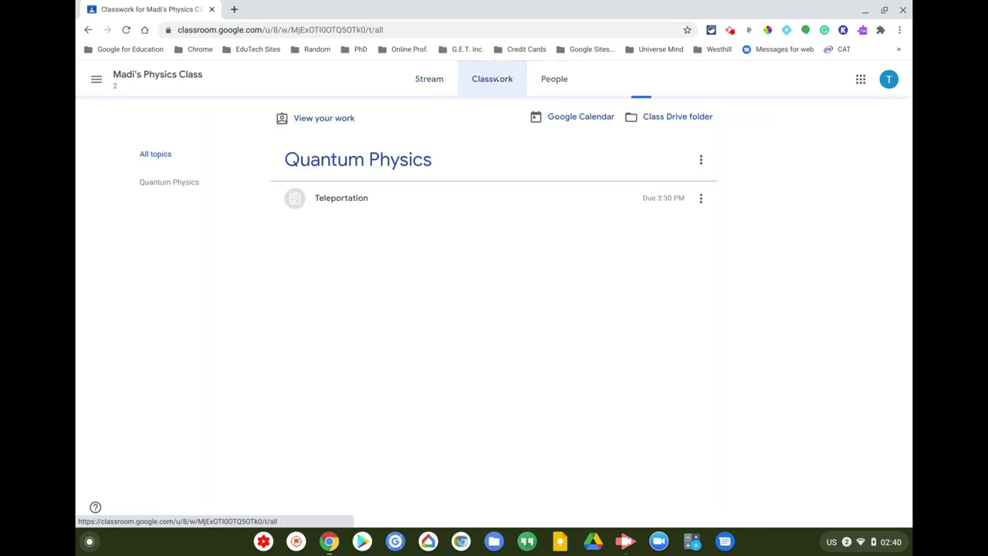
pyautogui.click(353, 213)
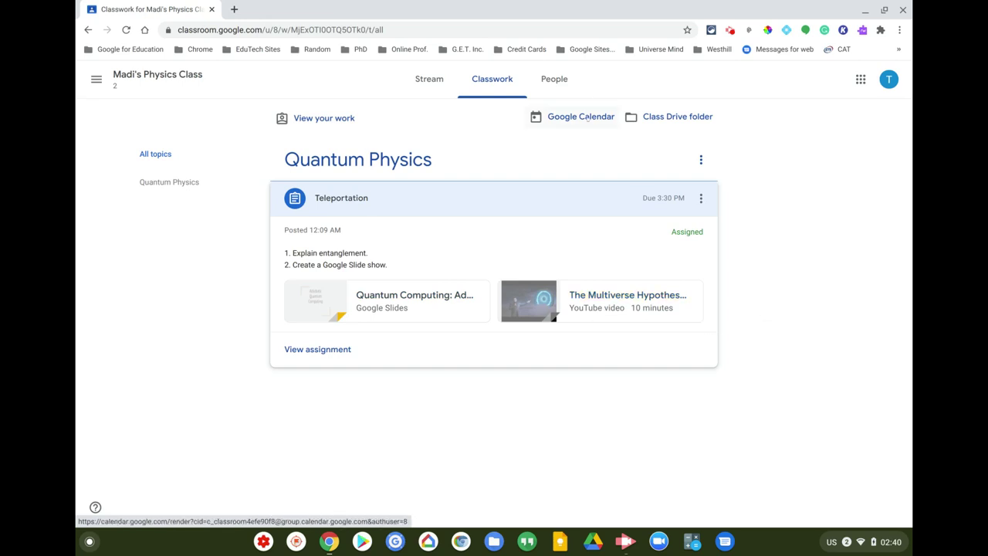
pyautogui.click(320, 120)
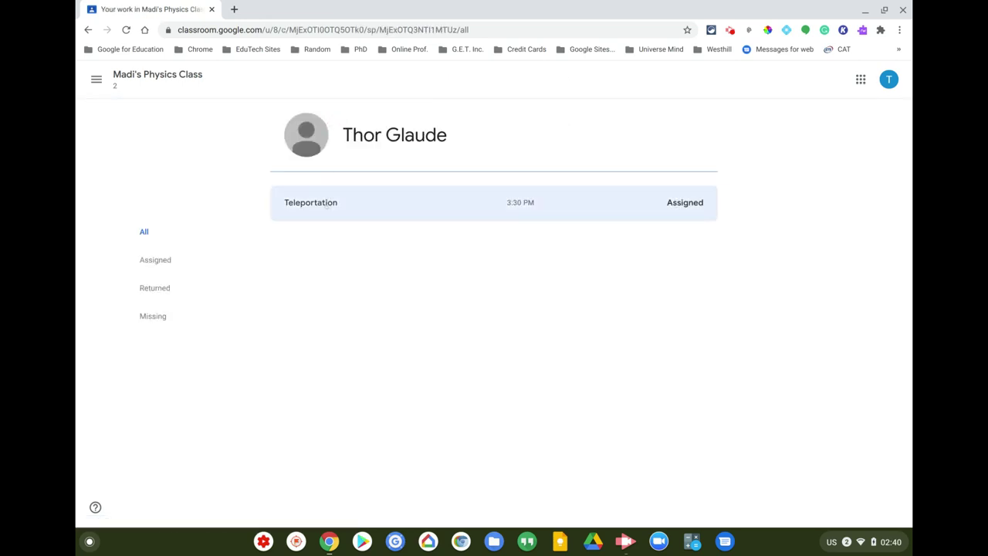
pyautogui.click(96, 79)
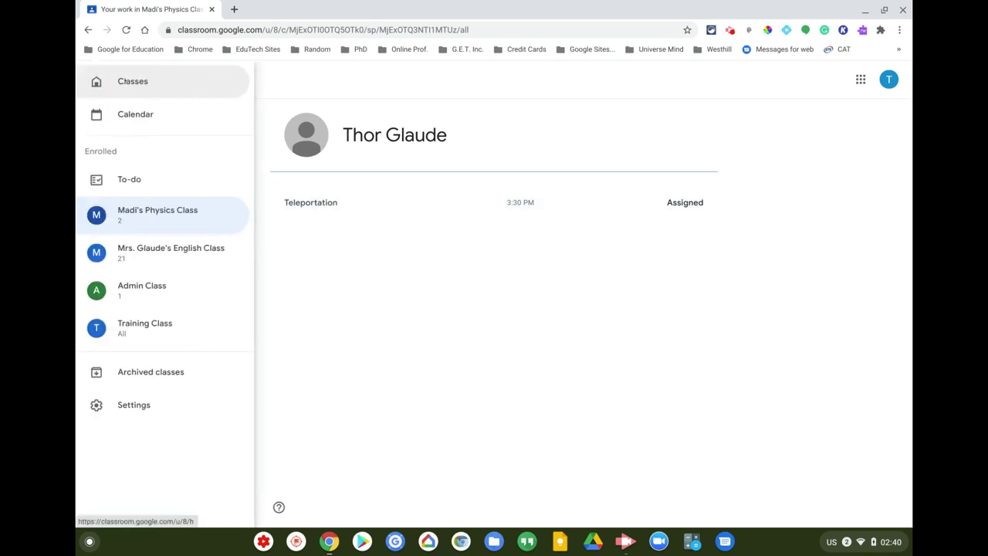
# - Go back to the class cards, now listing the physics class with Teleportation due 3:30 PM
pyautogui.click(124, 80)
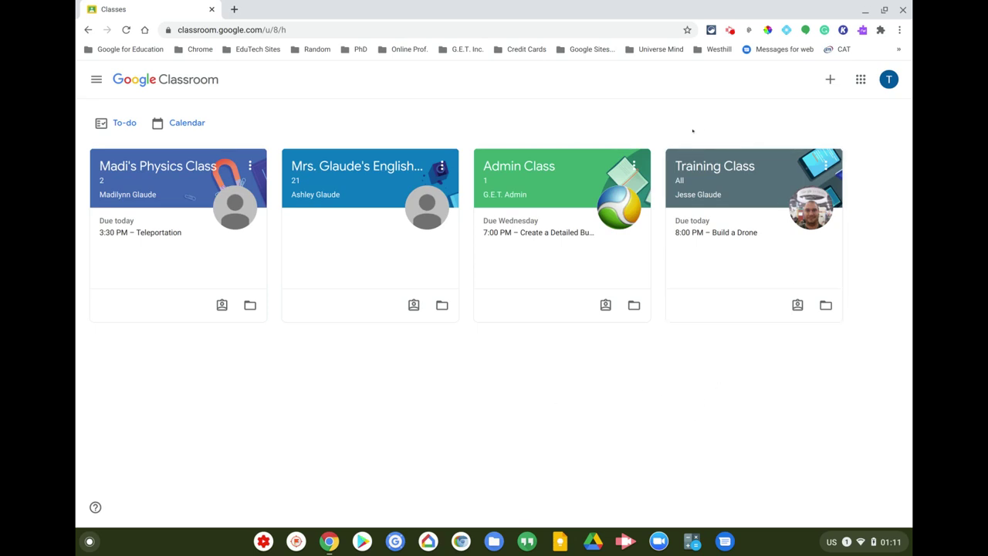
# - Open Training Class's Classwork and view the full Build a Drone assignment page
pyautogui.click(698, 168)
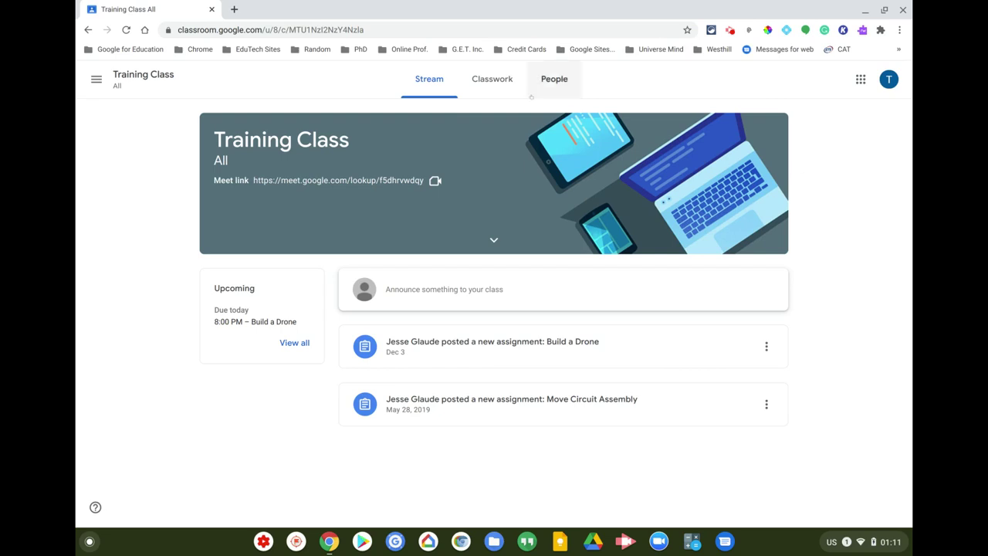
pyautogui.click(492, 79)
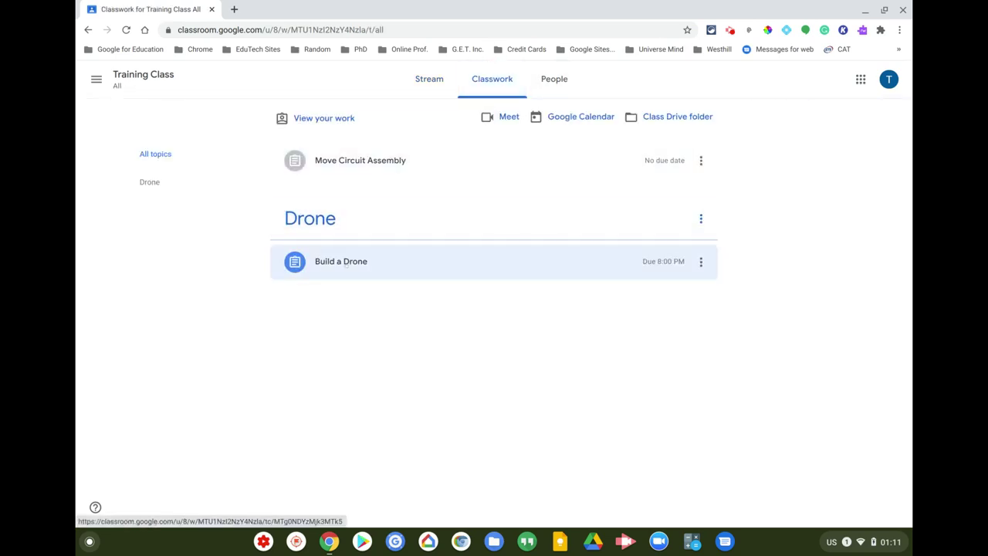
pyautogui.click(347, 262)
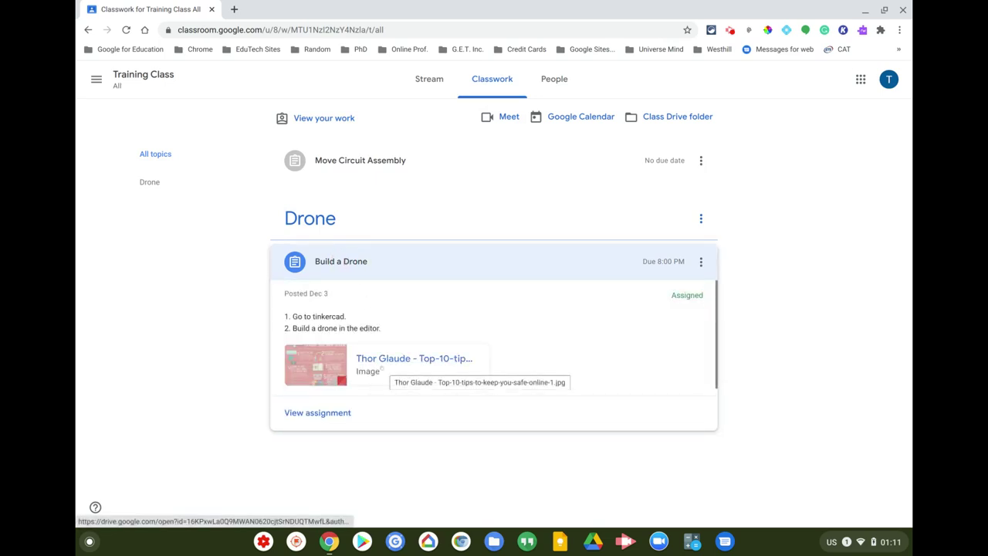
pyautogui.click(323, 416)
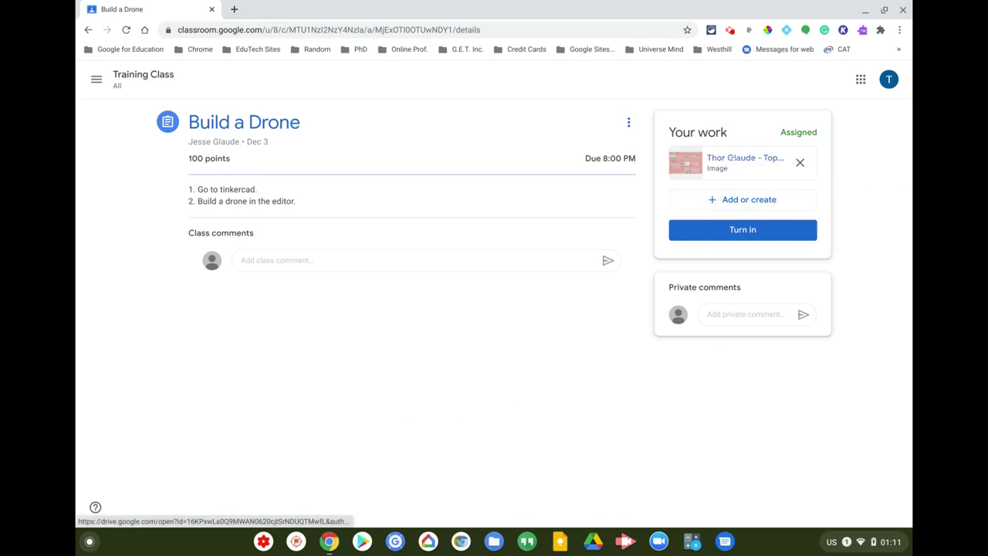
# - Preview the attached online-safety tips infographic, close it, and bring up the Add or create menu
pyautogui.click(734, 159)
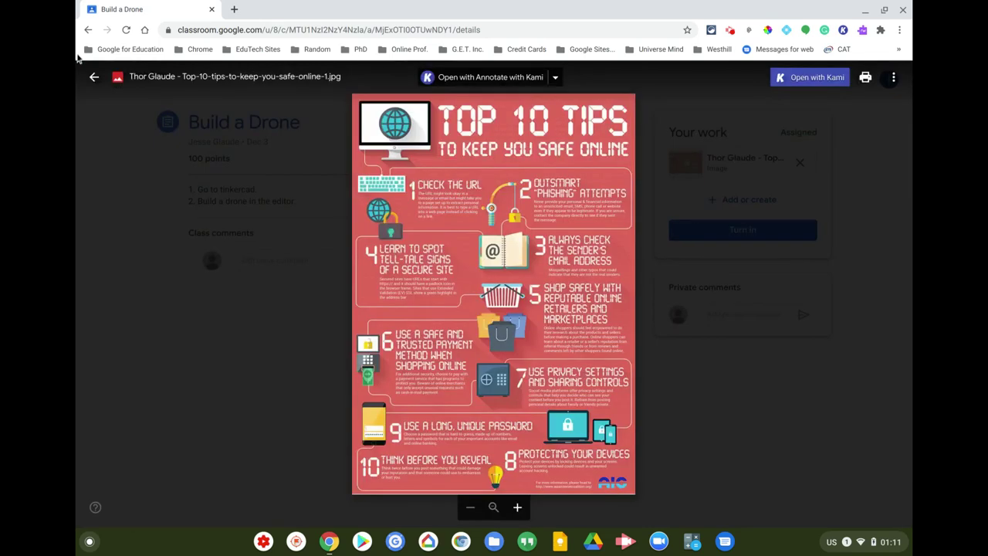
pyautogui.click(93, 76)
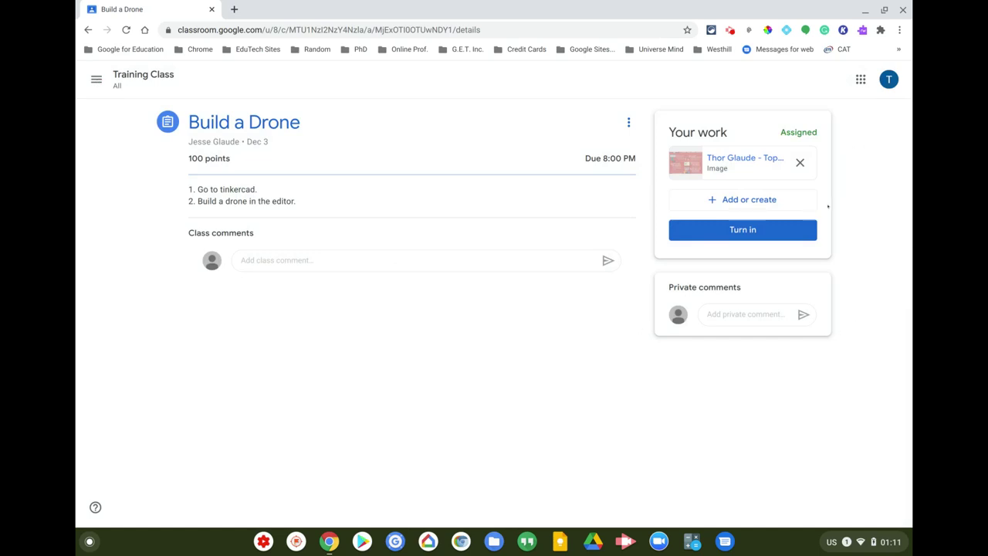
pyautogui.click(718, 200)
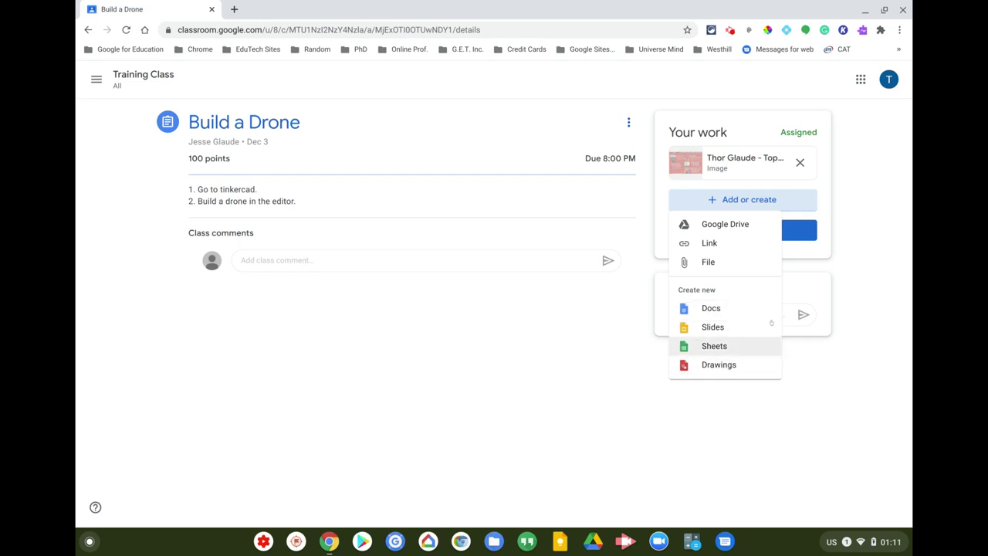
# - Attach the Web 2.0 Tools PDF from Google Drive to the Build a Drone work
pyautogui.click(718, 226)
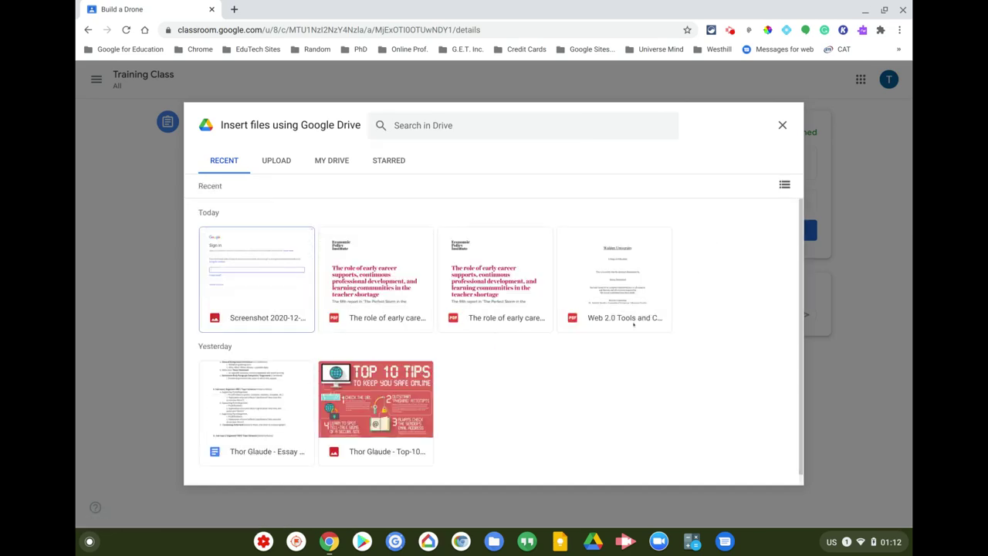
pyautogui.click(613, 323)
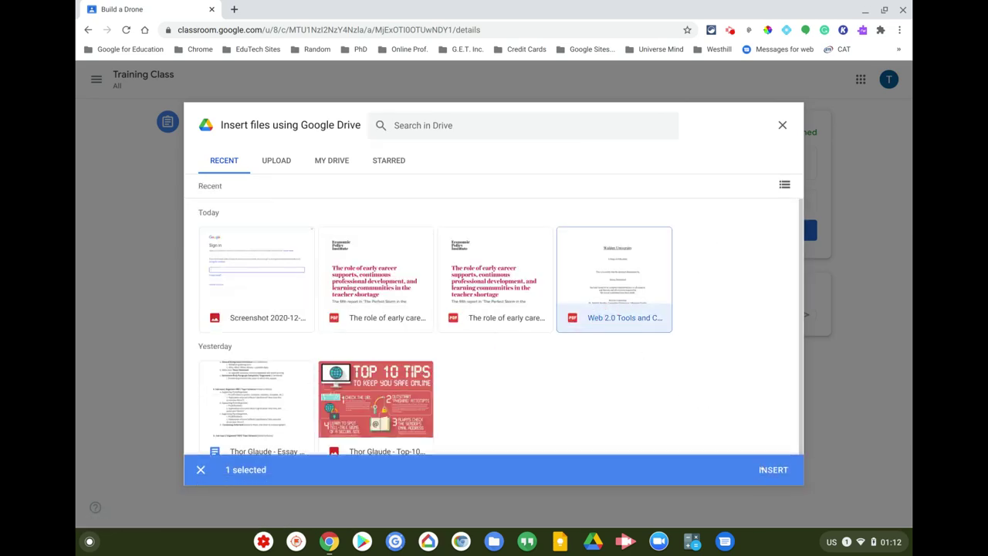
pyautogui.click(761, 469)
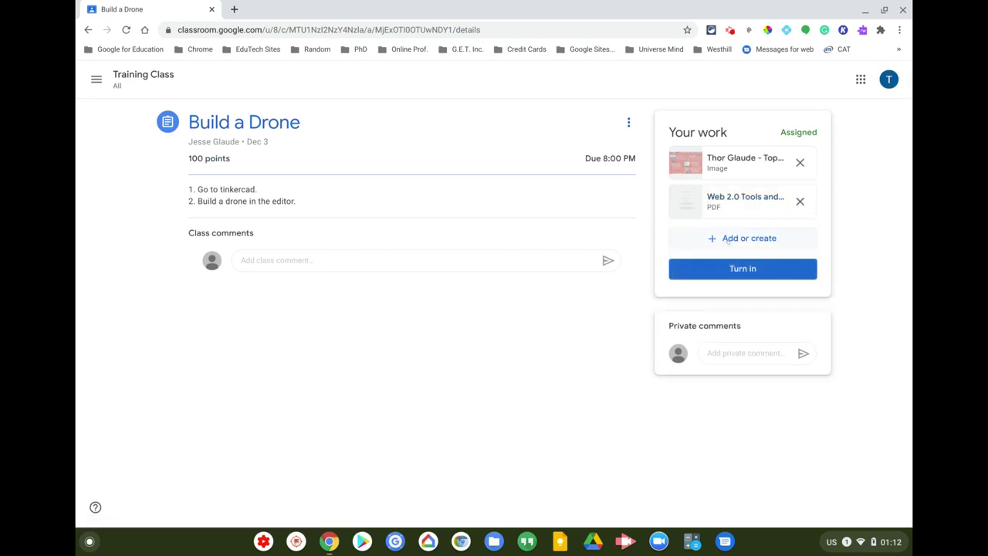
pyautogui.click(728, 240)
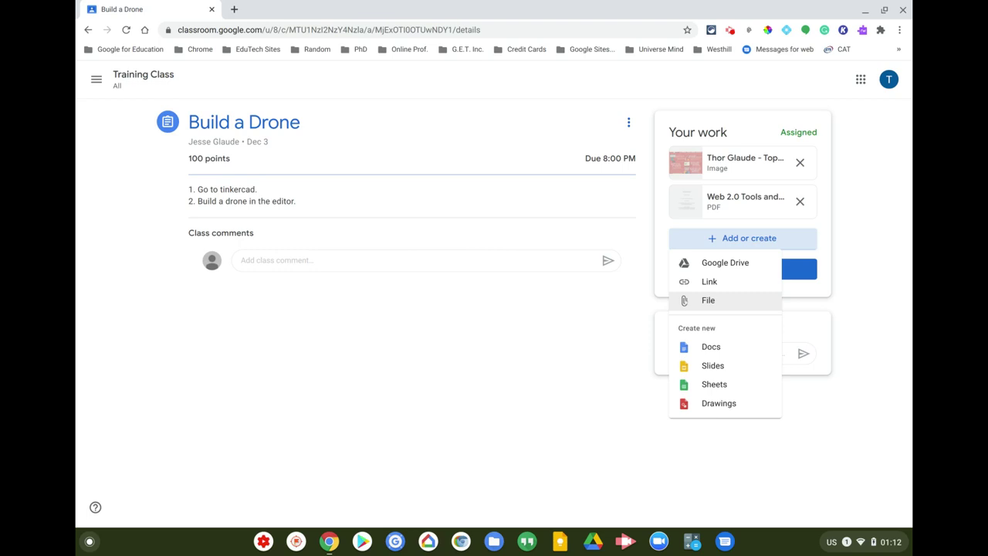
# - Upload the 2020-12-03 22.31.12 screenshot from Downloads, then choose to add a link
pyautogui.click(717, 301)
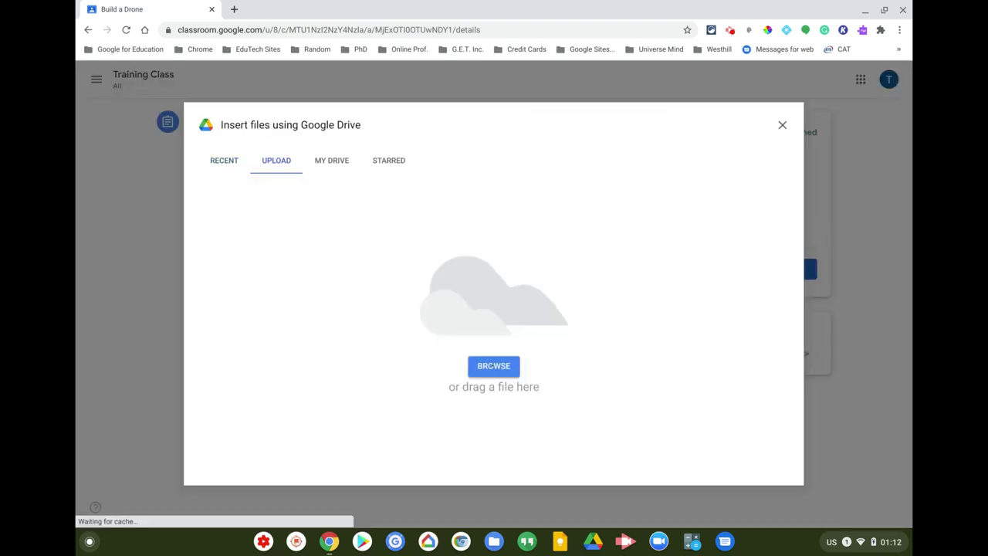
pyautogui.click(494, 367)
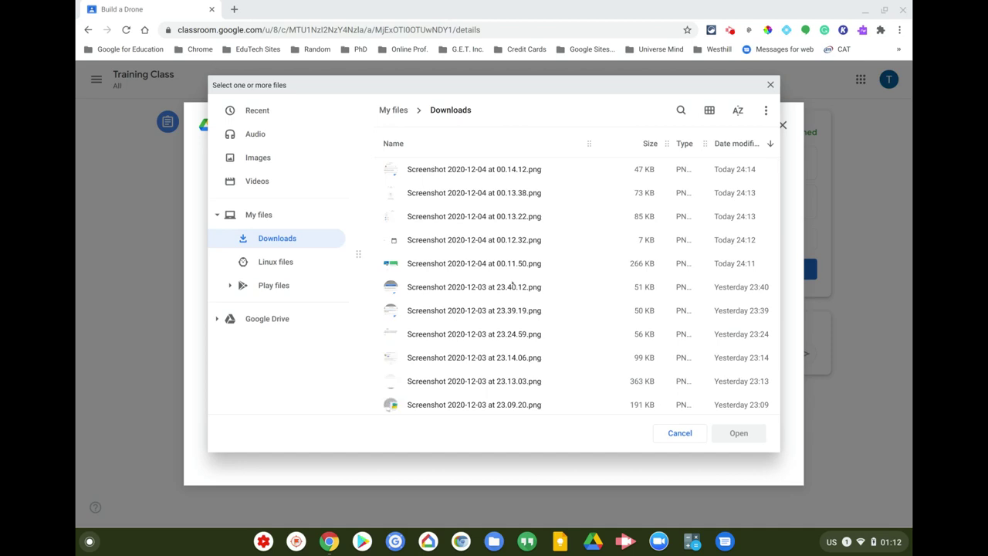
pyautogui.scroll(-5, 515, 287)
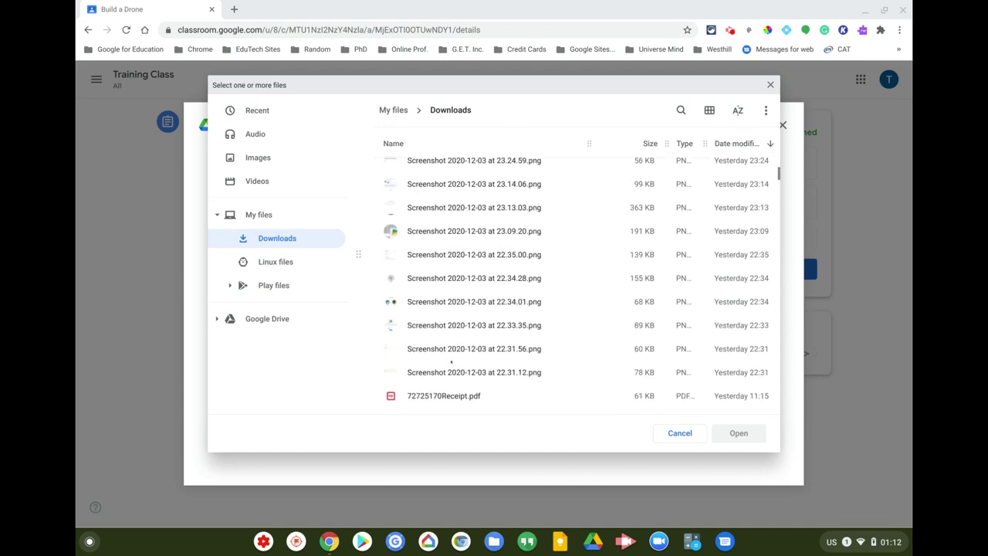
pyautogui.click(445, 372)
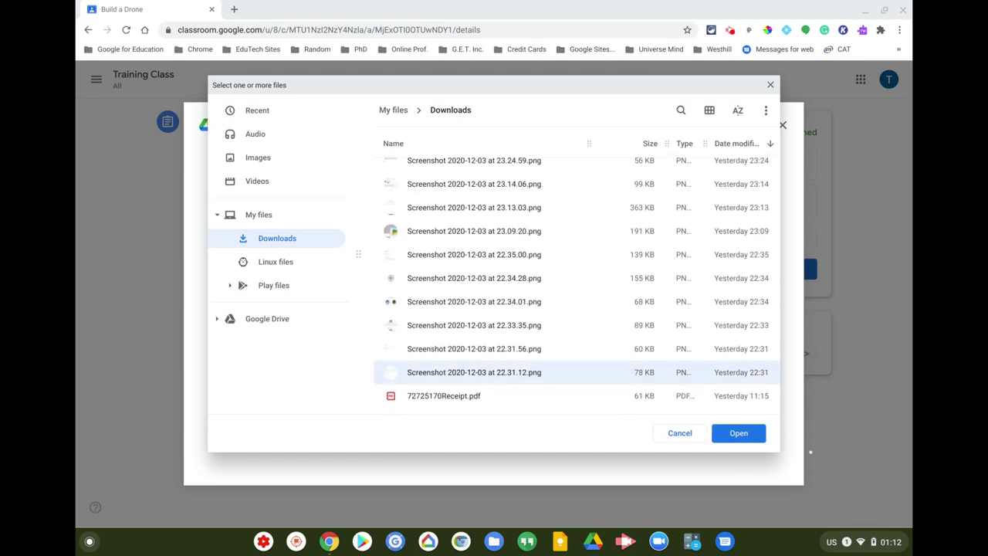
pyautogui.click(729, 434)
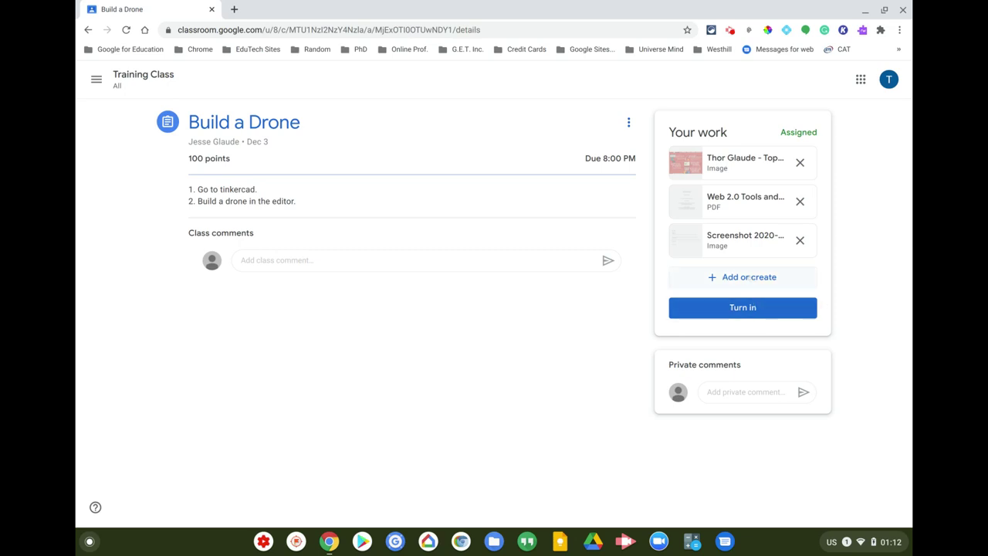
pyautogui.click(750, 278)
pyautogui.click(704, 322)
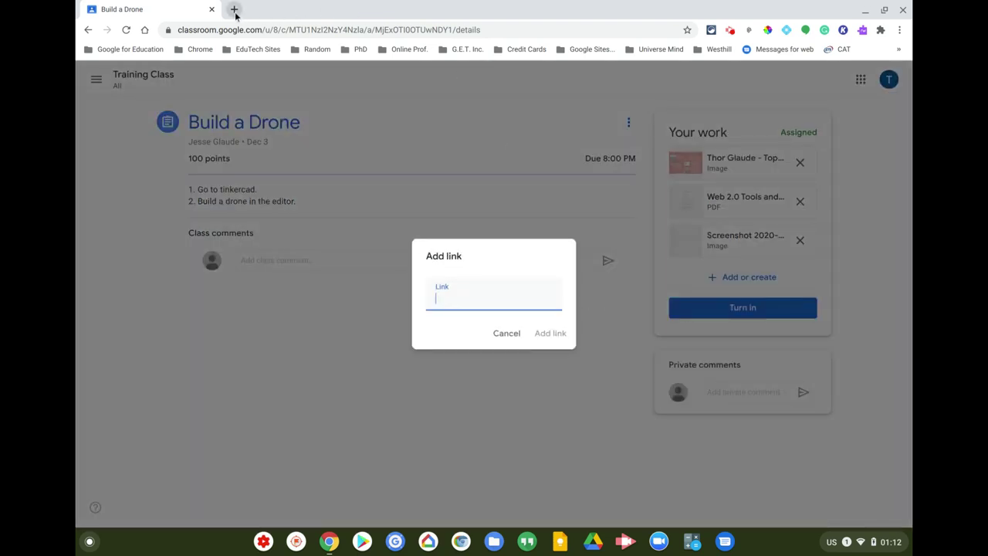
# - Go to youtube.com in a new browser tab
pyautogui.click(234, 10)
pyautogui.click(264, 28)
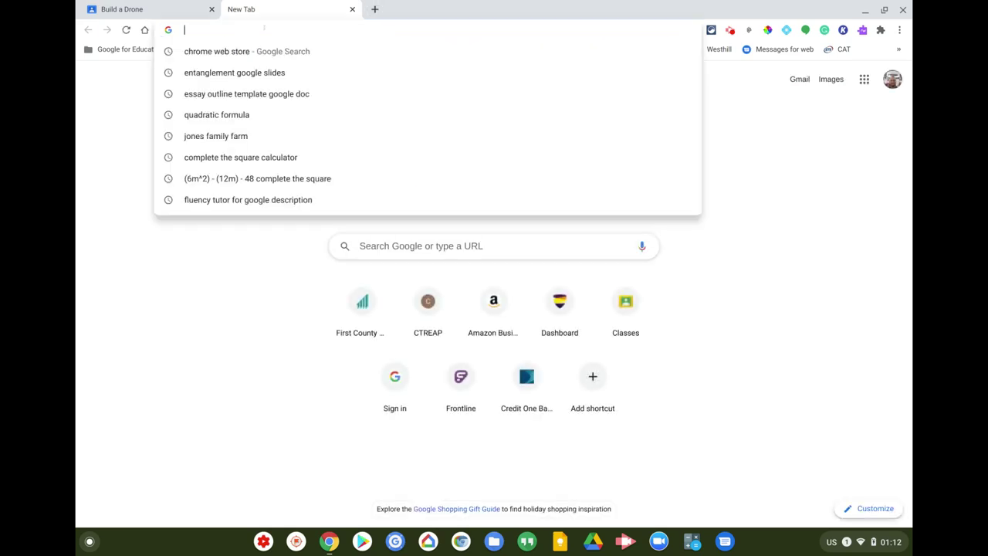
pyautogui.write('youtube.com')
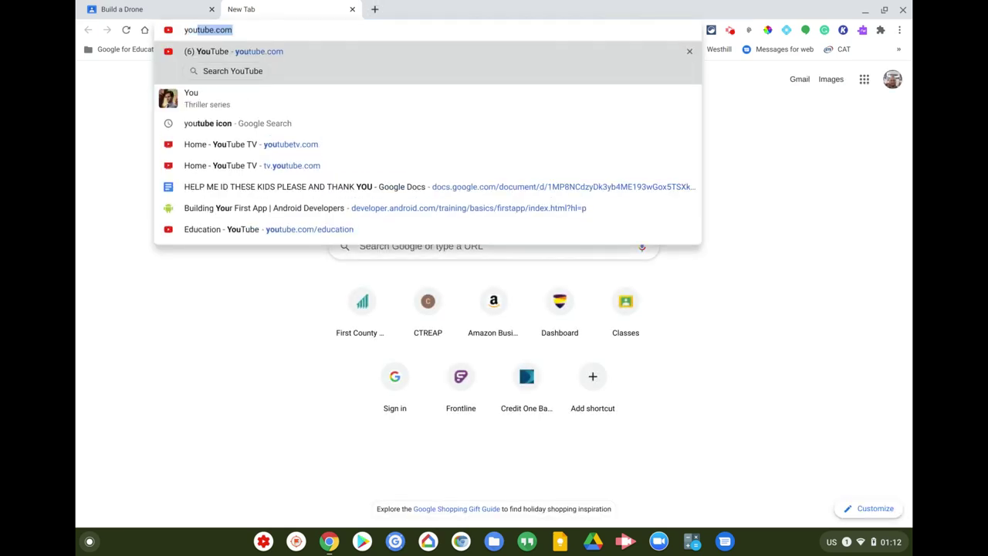
pyautogui.click(255, 50)
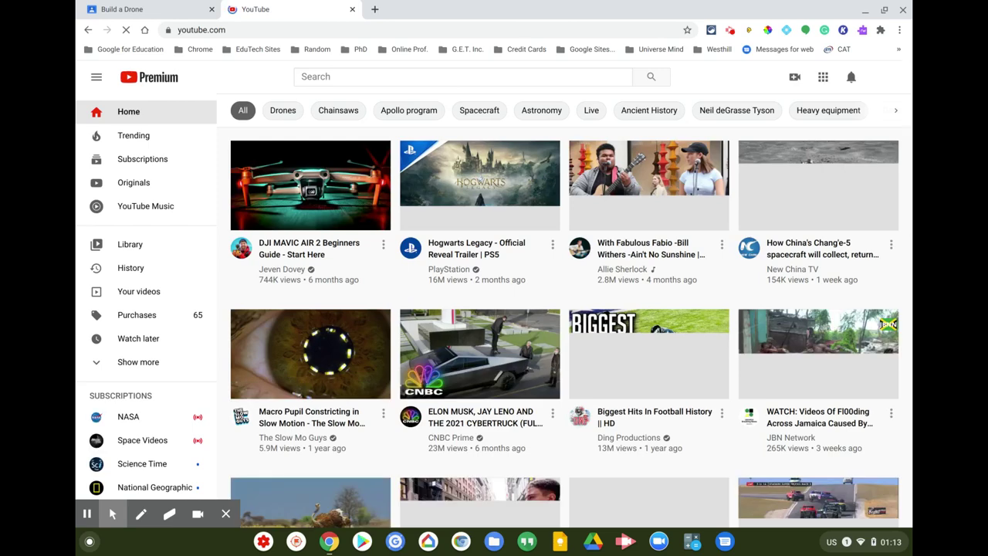
# - Search YouTube for 'drones' and look through the results
pyautogui.click(319, 77)
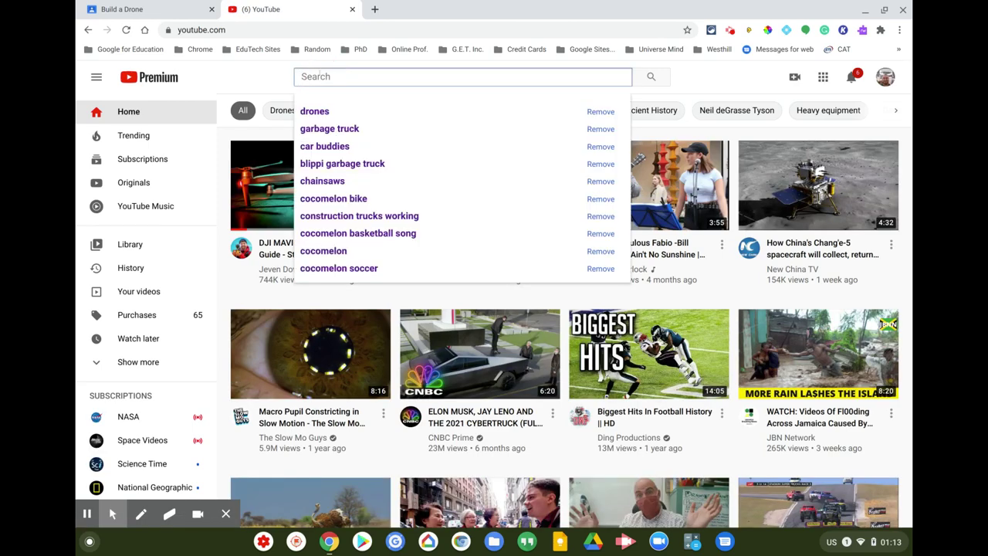
pyautogui.write('dr')
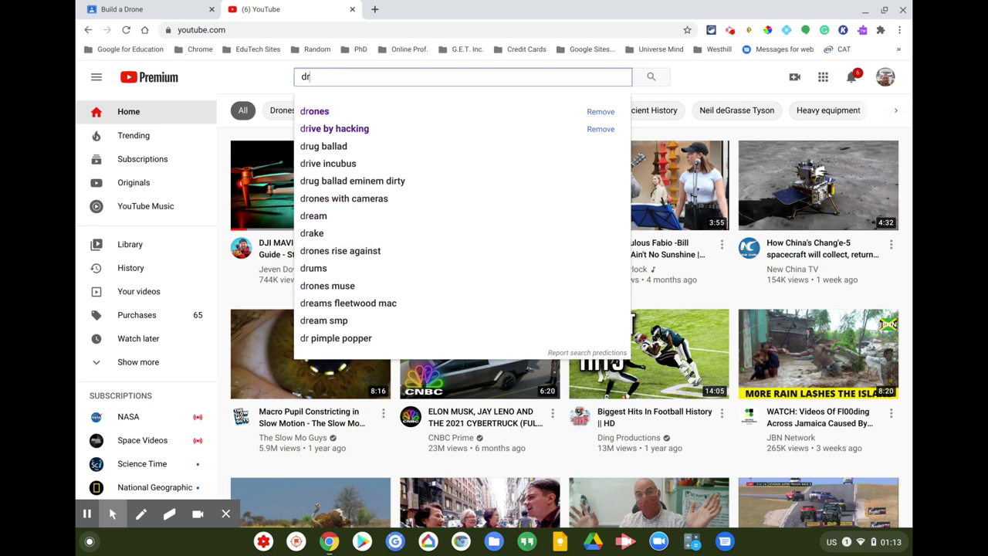
pyautogui.click(314, 111)
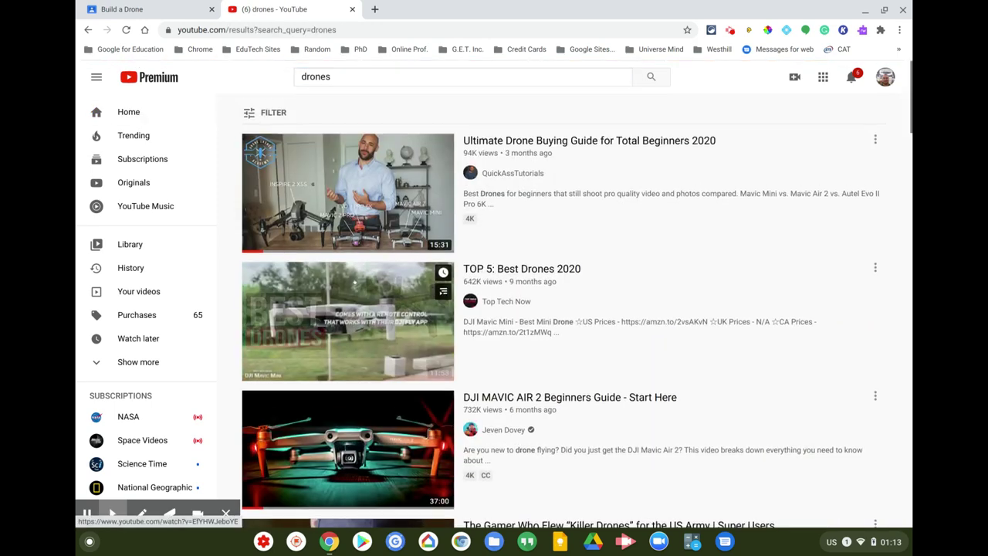
pyautogui.scroll(-2, 348, 325)
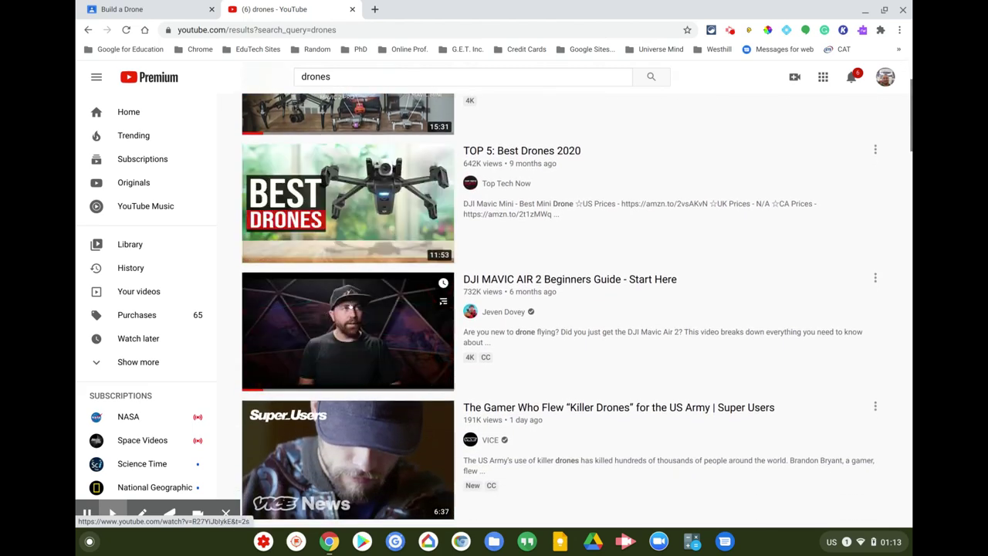
pyautogui.moveTo(262, 384)
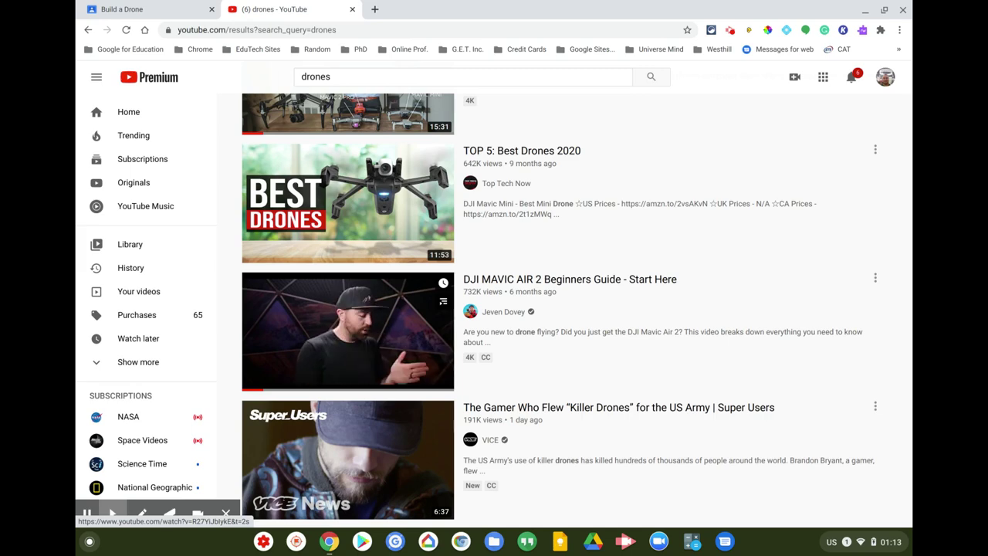
# - Open the DJI MAVIC AIR 2 Beginners Guide video, pause it, and copy its share link
pyautogui.click(425, 369)
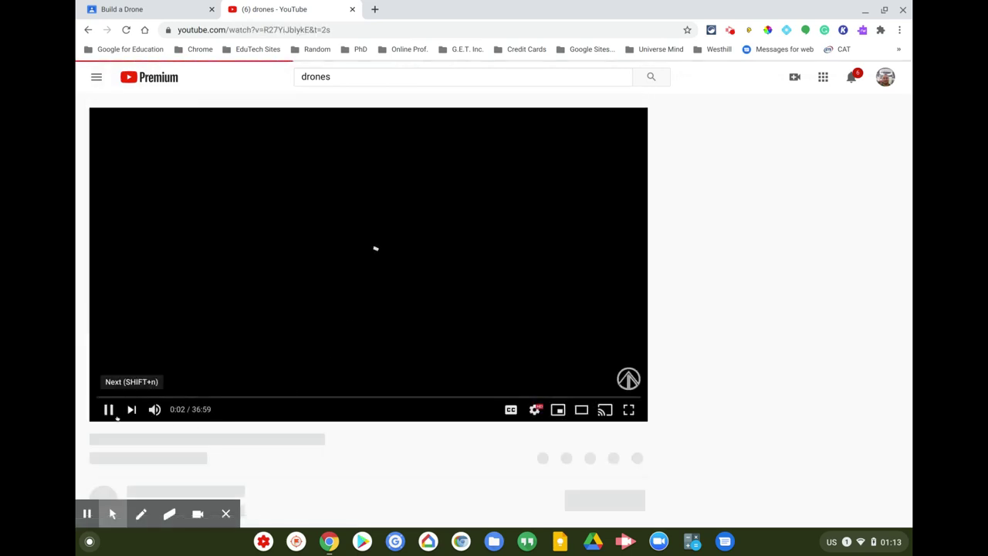
pyautogui.click(108, 410)
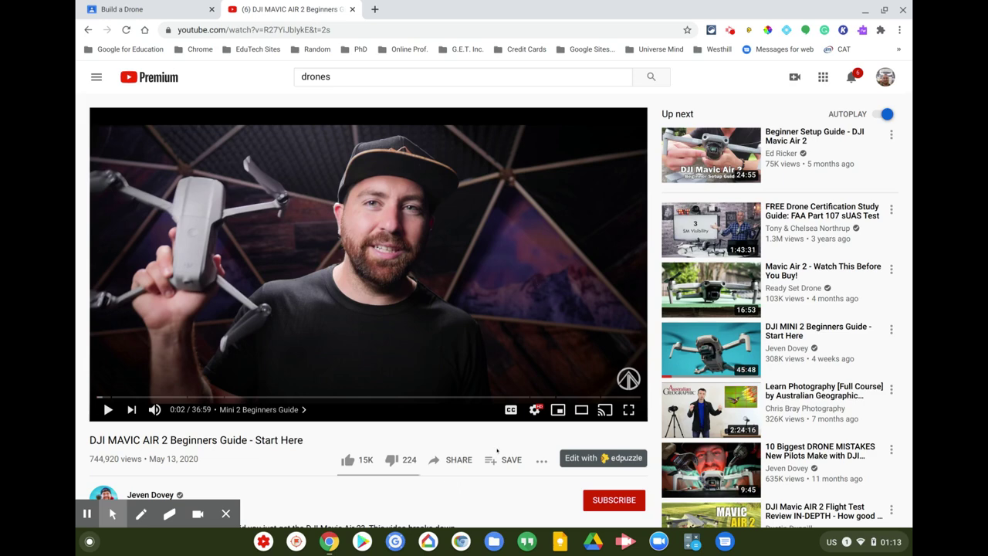
pyautogui.click(462, 463)
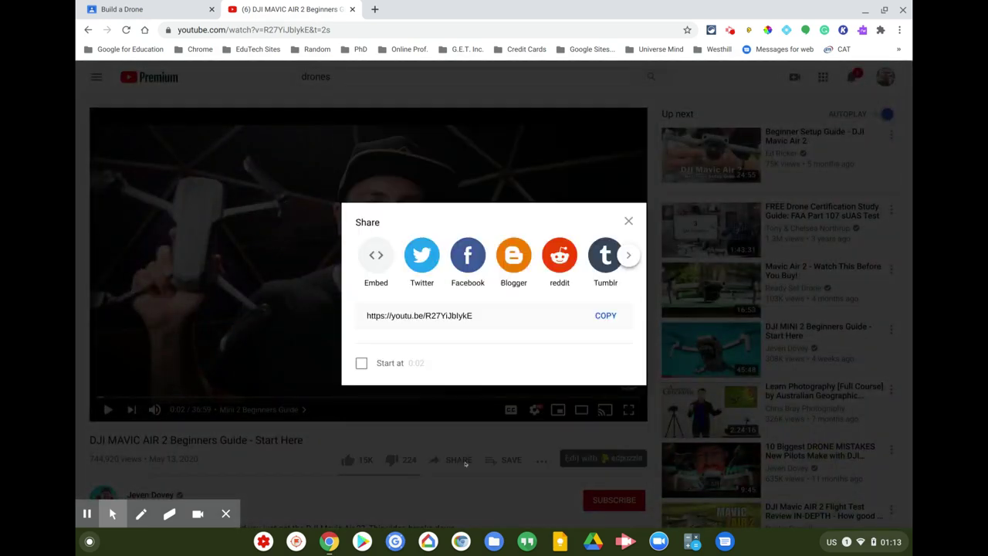
pyautogui.click(453, 315)
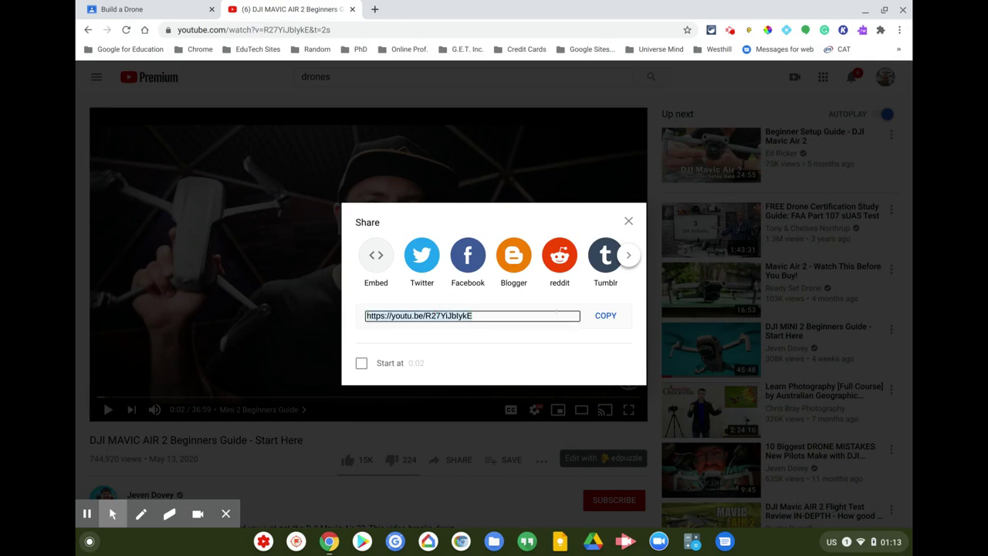
pyautogui.click(606, 315)
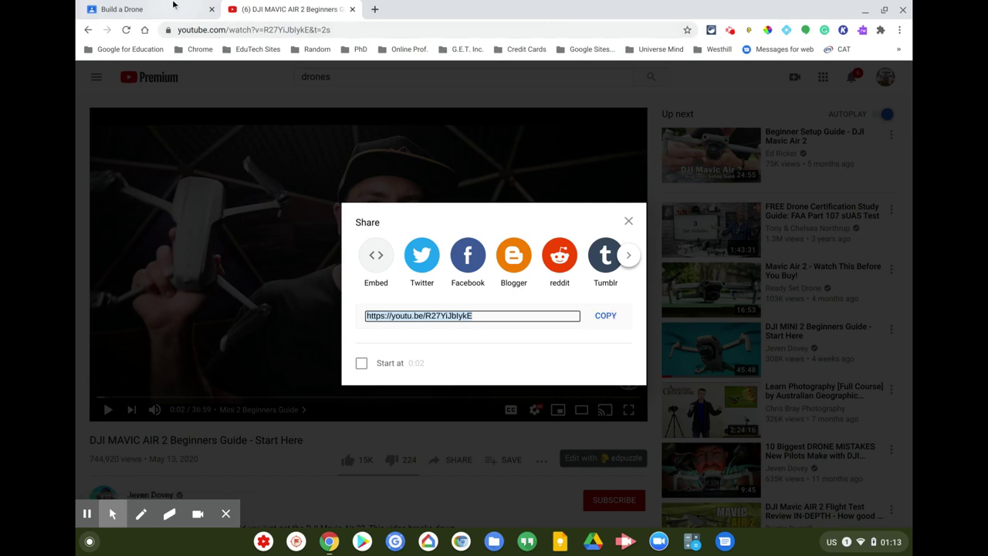
pyautogui.click(174, 10)
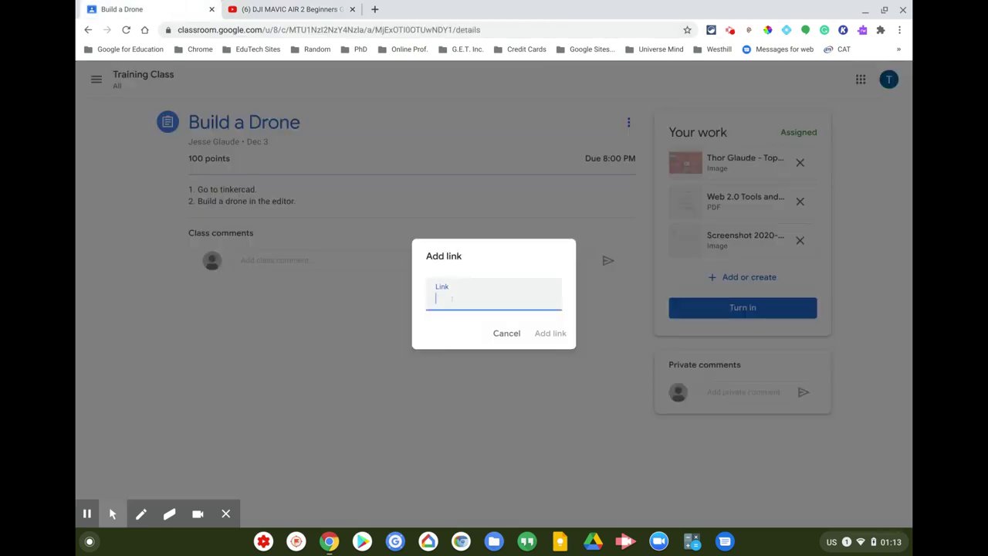
# - Paste the copied DJI Mavic Air 2 video URL into the Link field and add it
pyautogui.hotkey('ctrl', 'v')
pyautogui.click(553, 334)
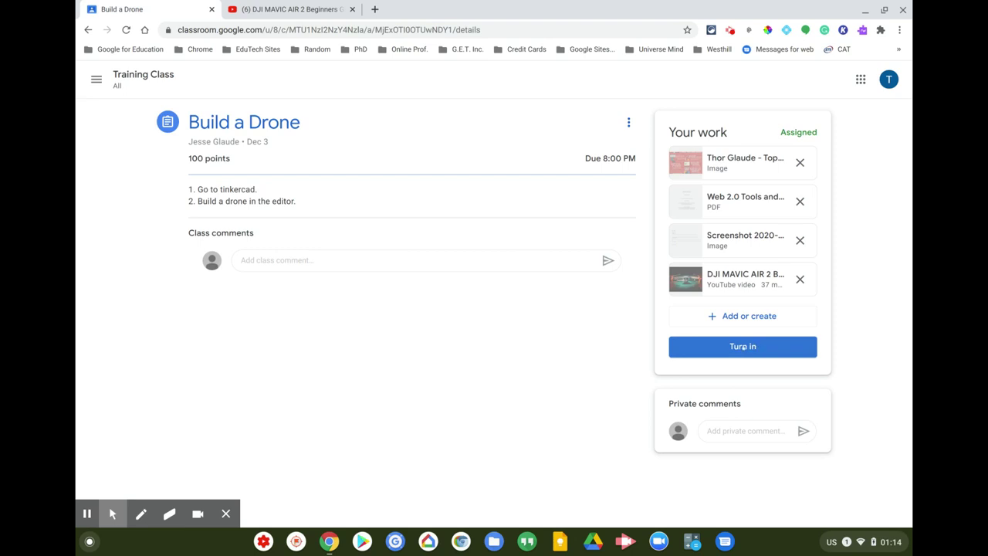
# - Turn in Build a Drone with its four attachments and confirm the submission
pyautogui.click(743, 347)
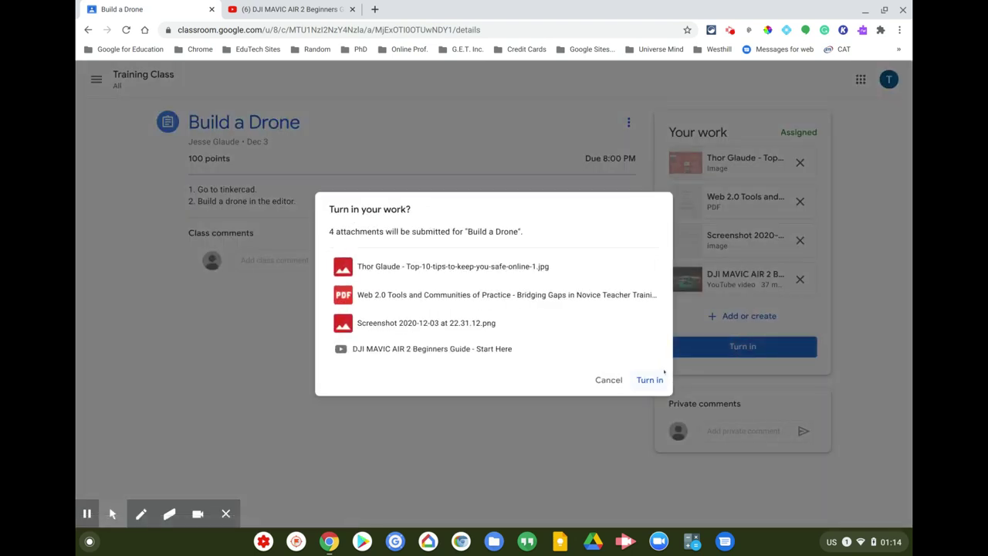
pyautogui.click(644, 380)
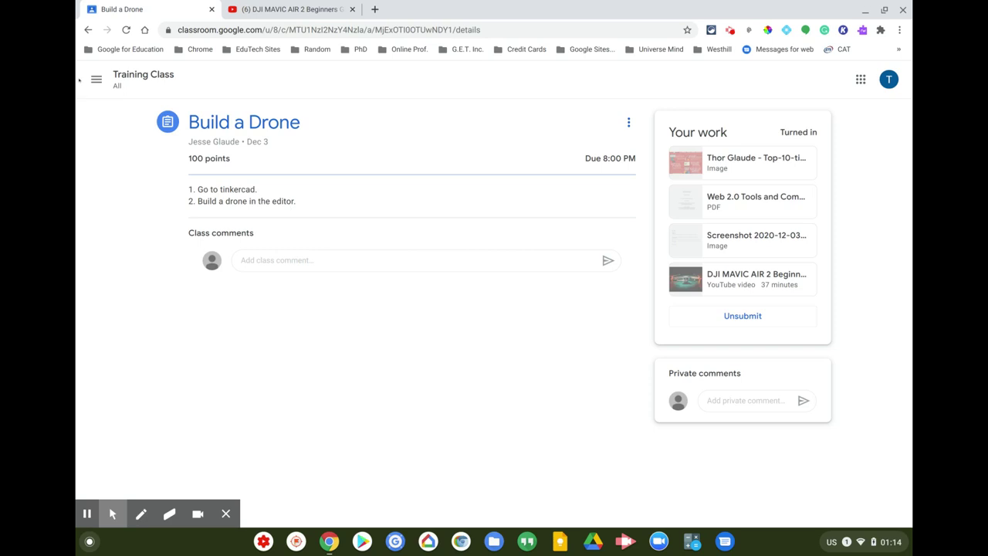
pyautogui.click(96, 79)
# - Return to the Classes page showing all four class cards
pyautogui.click(158, 81)
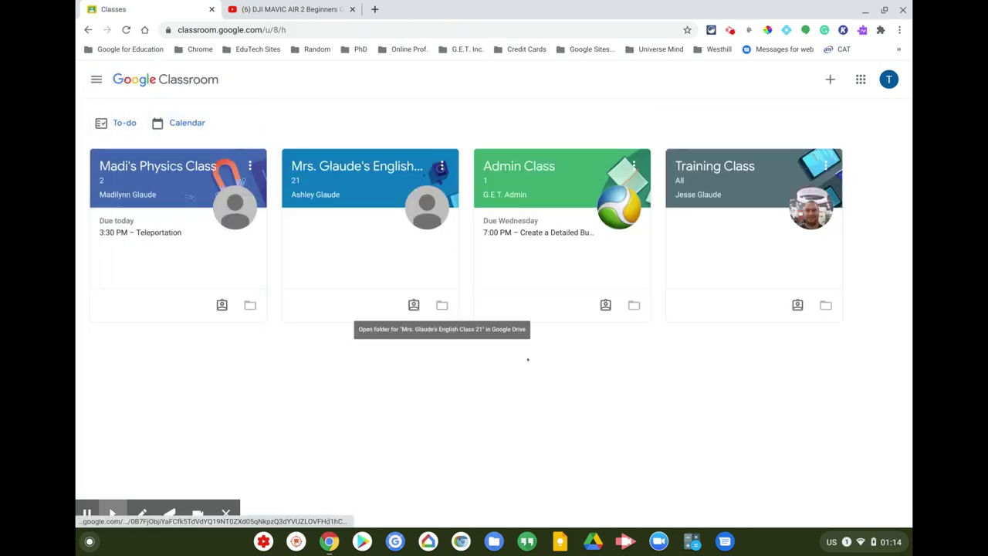